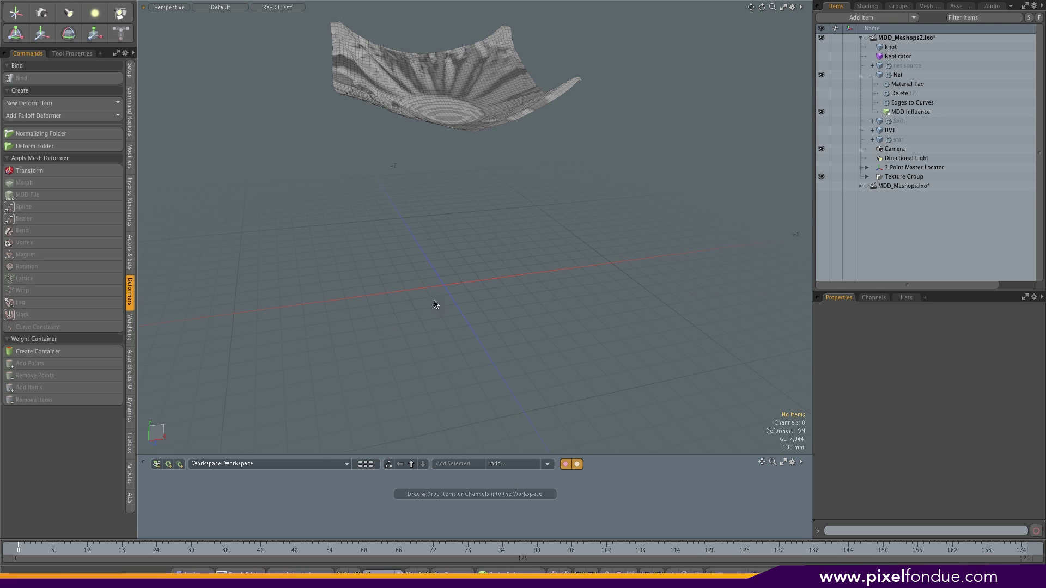
# Step: Scrub the timeline to frame 51 to examine how the net cloth drapes
pyautogui.keyDown('alt'); pyautogui.moveTo(462, 271); pyautogui.dragTo(466, 327); pyautogui.keyUp('alt')
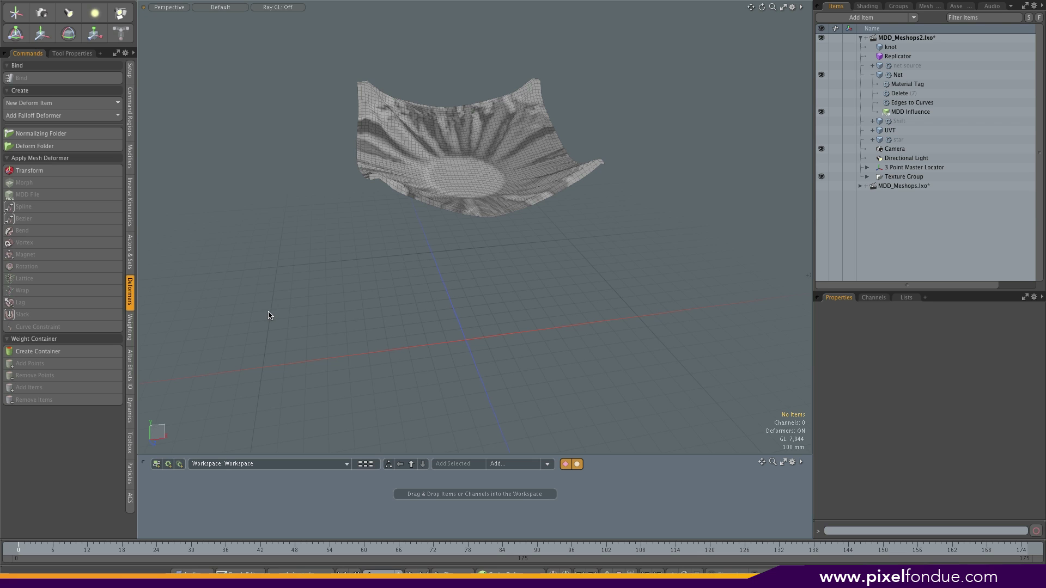
pyautogui.keyDown('ctrl'); pyautogui.keyDown('alt'); pyautogui.moveTo(269, 319); pyautogui.dragTo(542, 304); pyautogui.keyUp('alt'); pyautogui.keyUp('ctrl')
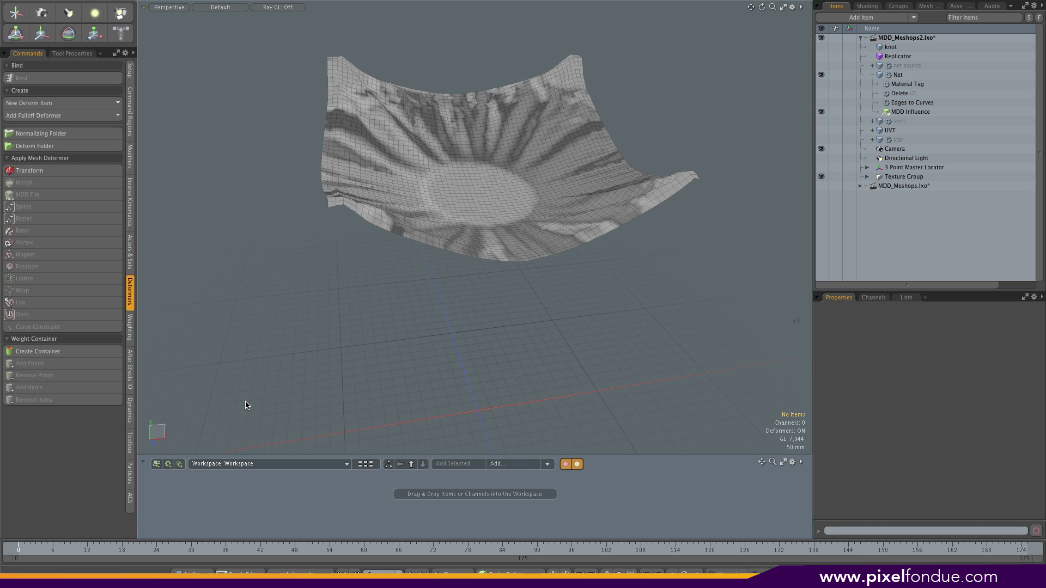
pyautogui.click(30, 551)
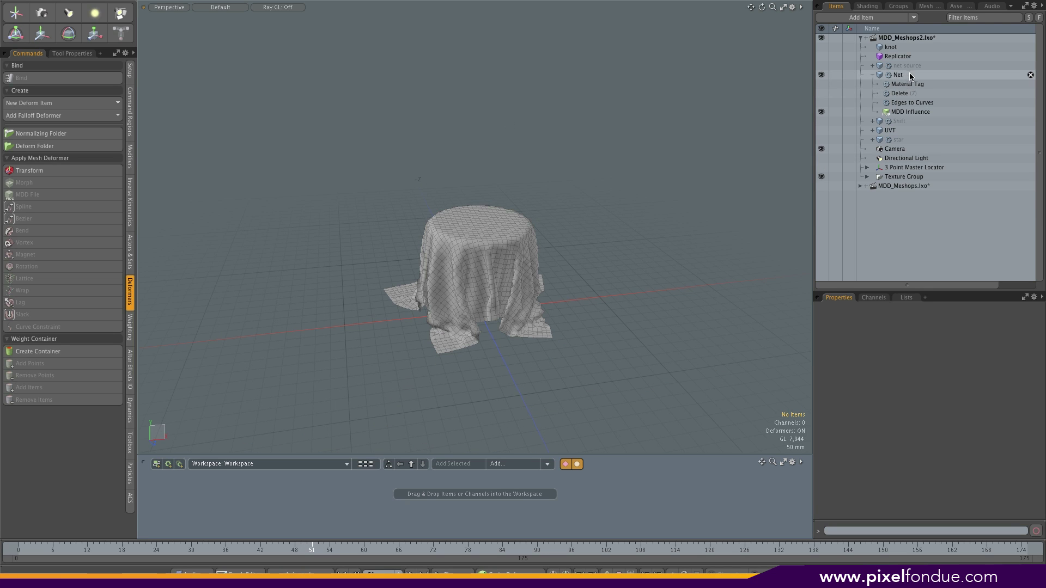
# Step: Select the Net mesh, display its mesh operator stack, and examine the draped mesh up close
pyautogui.click(907, 75)
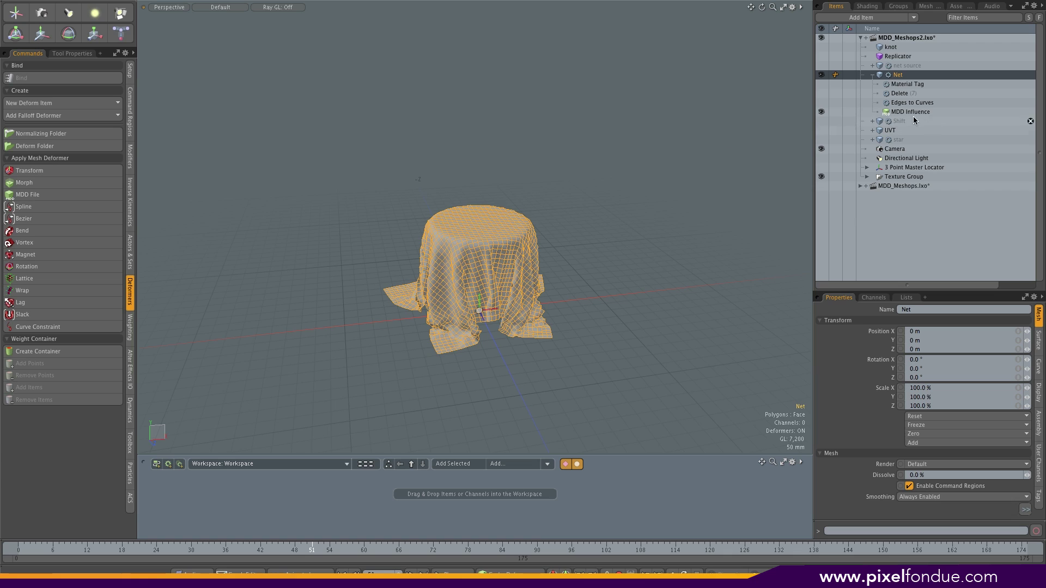
pyautogui.click(931, 7)
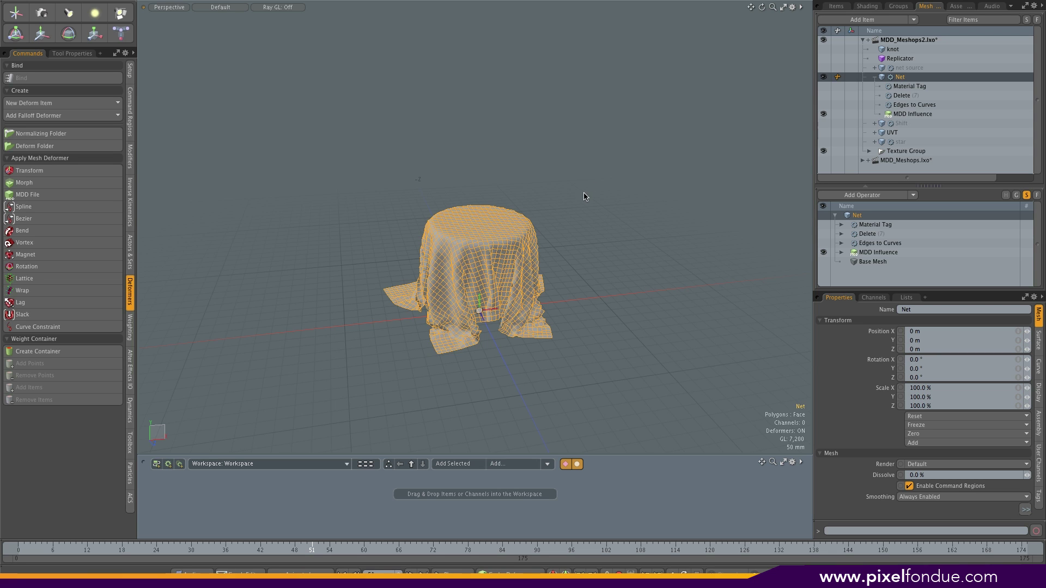
pyautogui.keyDown('ctrl'); pyautogui.keyDown('alt'); pyautogui.moveTo(552, 204); pyautogui.dragTo(587, 210); pyautogui.keyUp('alt'); pyautogui.keyUp('ctrl')
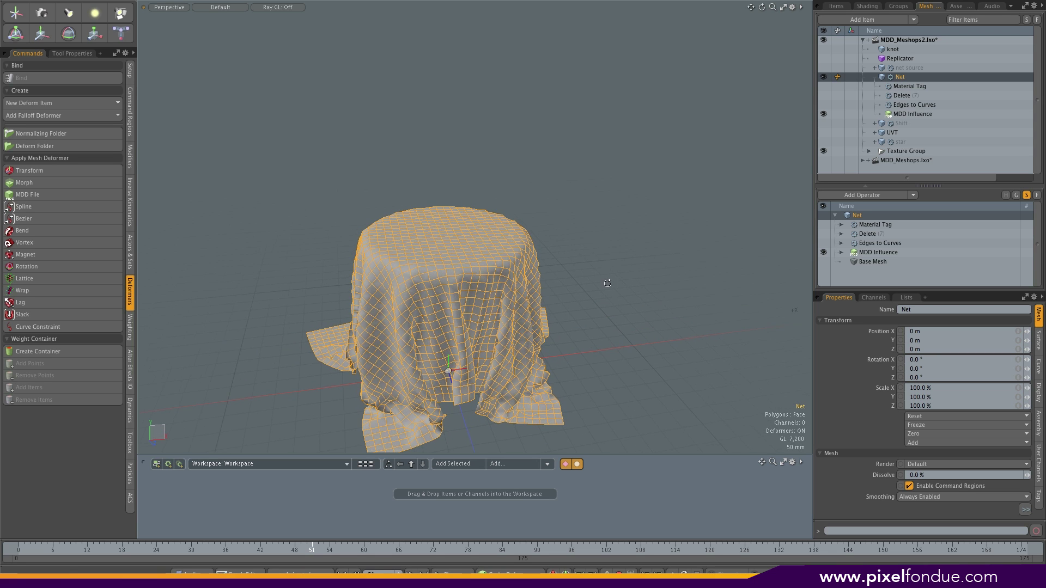
pyautogui.keyDown('alt'); pyautogui.moveTo(607, 289); pyautogui.dragTo(589, 365); pyautogui.keyUp('alt')
pyautogui.keyDown('alt'); pyautogui.moveTo(585, 242); pyautogui.dragTo(584, 171); pyautogui.keyUp('alt')
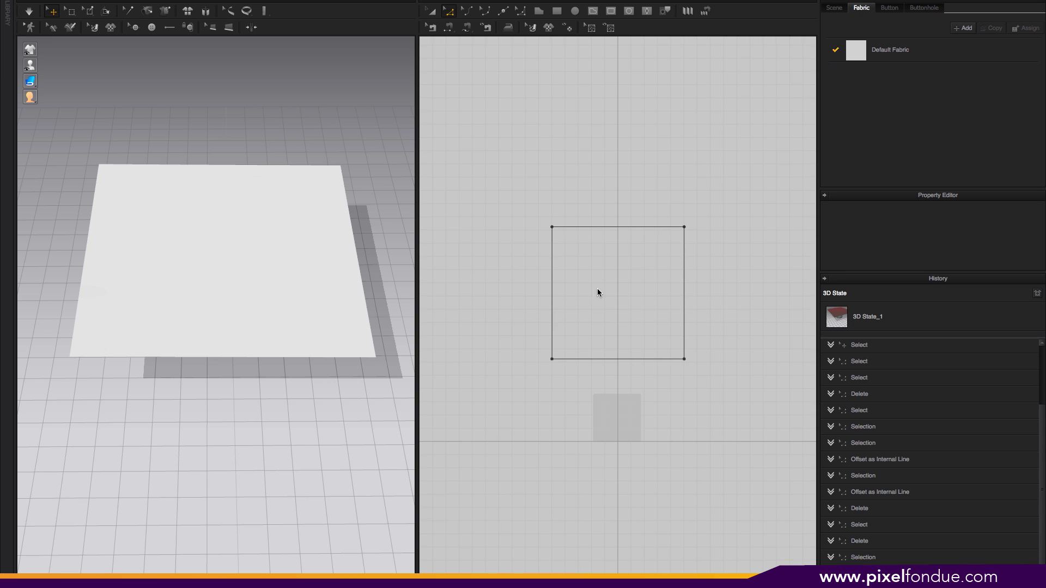
# Step: Switch to Marvelous Designer and show the square cloth pattern's mesh in the 3D view
pyautogui.moveTo(706, 382); pyautogui.dragTo(707, 384)
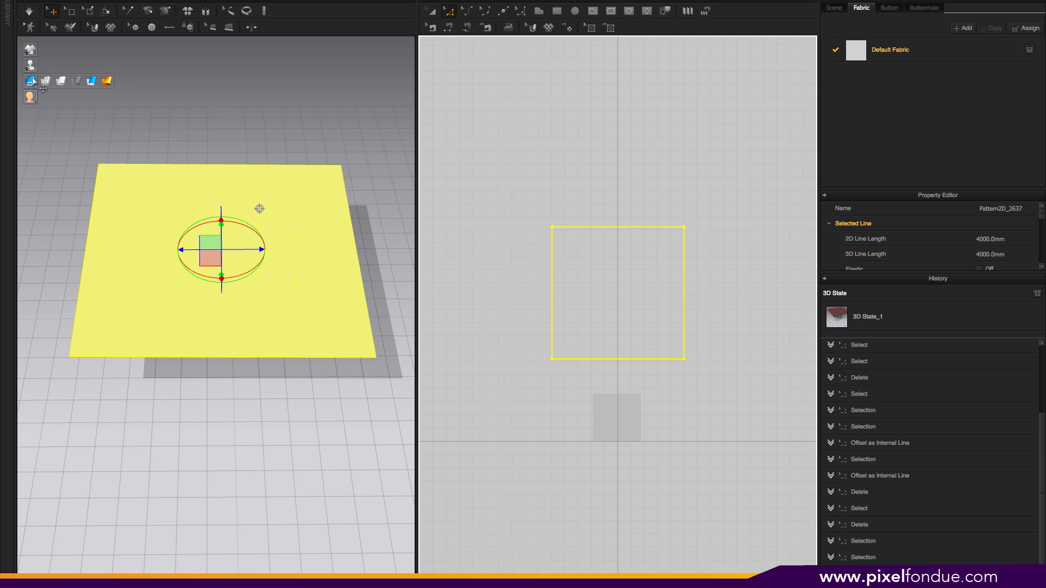
pyautogui.click(46, 81)
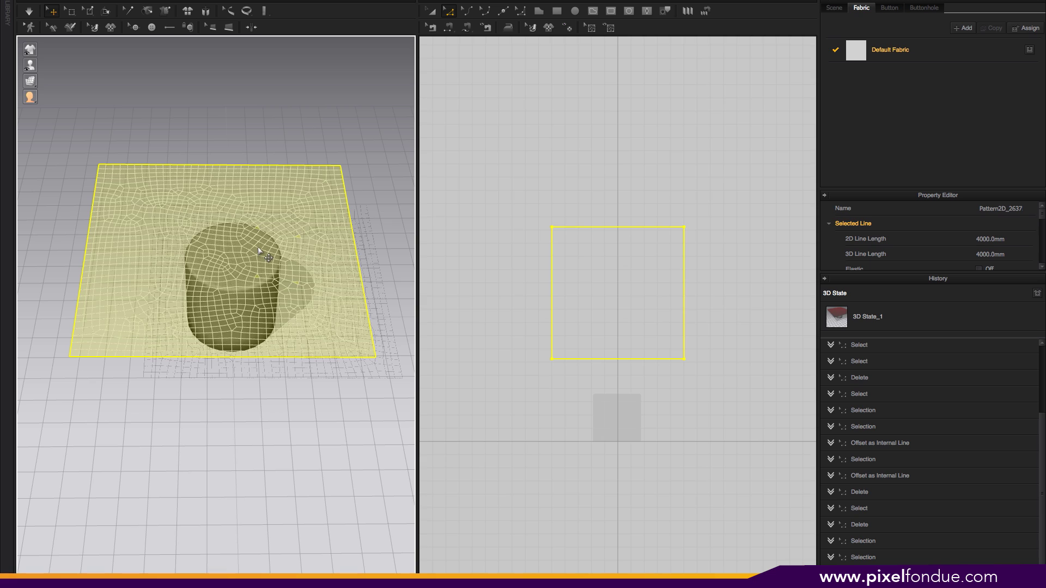
pyautogui.click(564, 139)
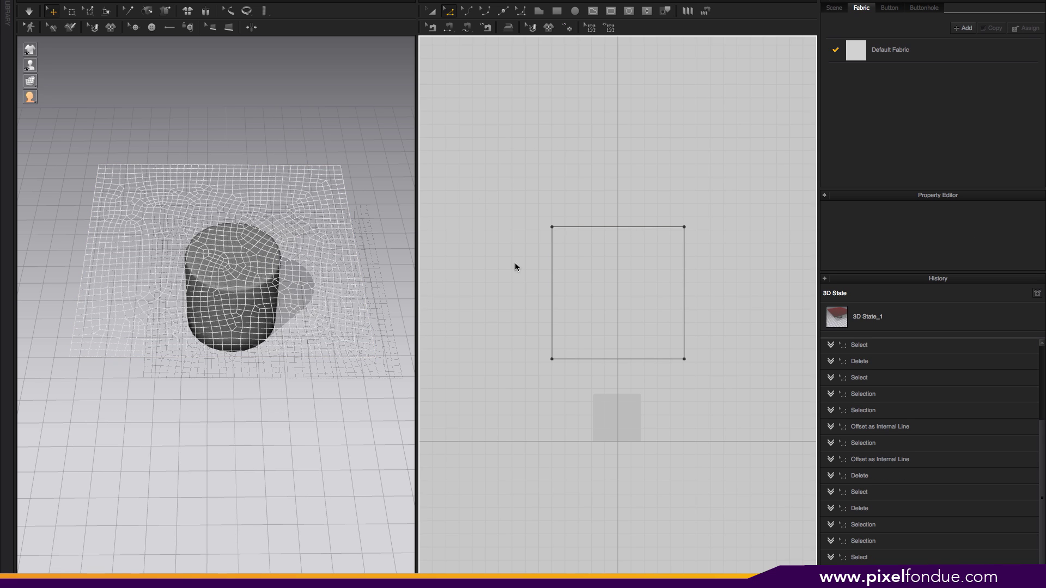
# Step: Offset the square pattern's left edge as nine internal lines spaced 100 mm apart, with Extend enabled
pyautogui.click(552, 272)
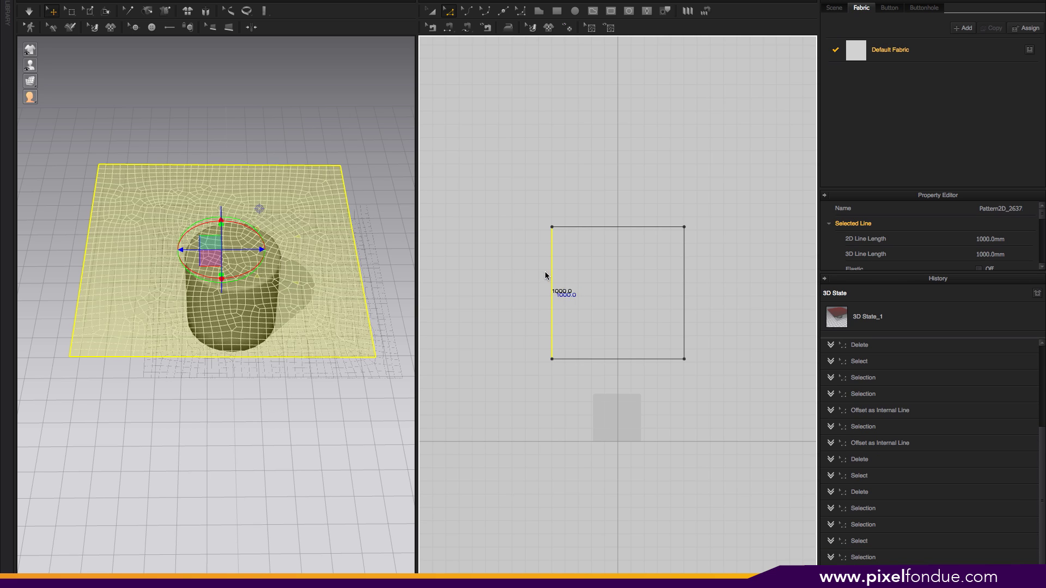
pyautogui.rightClick(553, 271)
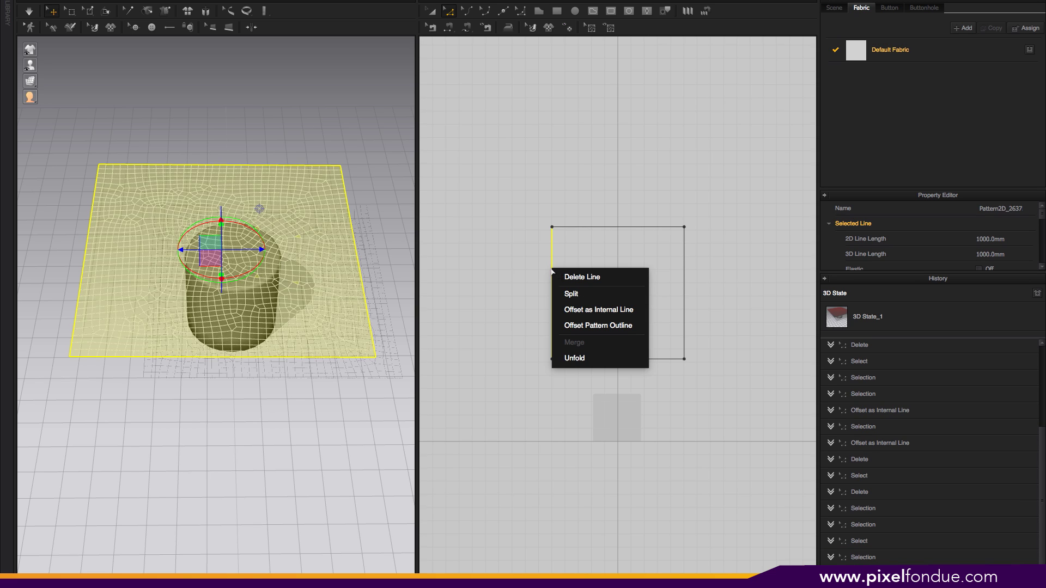
pyautogui.click(591, 309)
pyautogui.moveTo(557, 189); pyautogui.dragTo(450, 183)
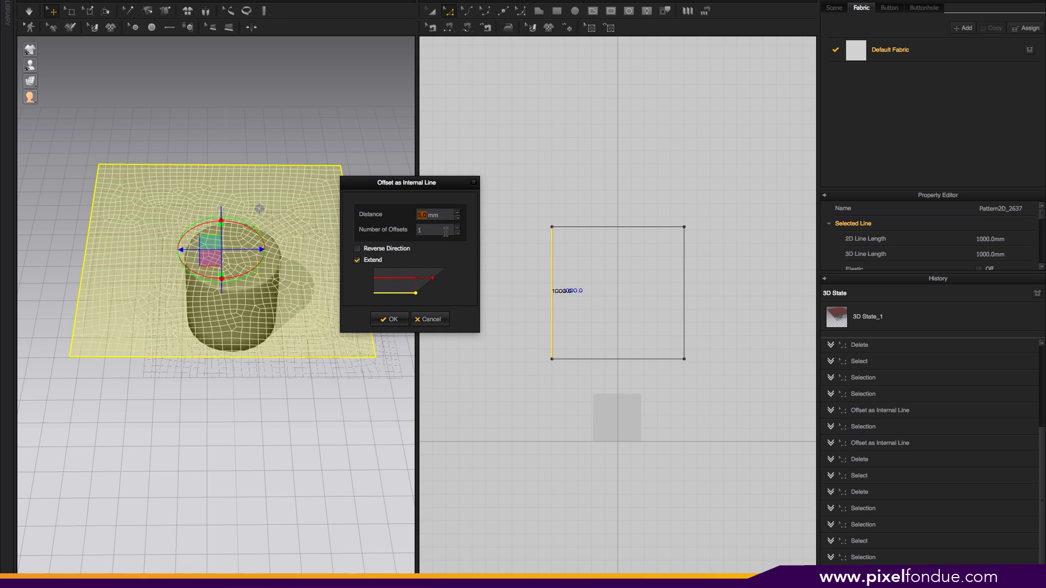
pyautogui.write('100')
pyautogui.press('Tab')
pyautogui.click(457, 228)
pyautogui.click(458, 228)
pyautogui.click(458, 228)
pyautogui.click(458, 228)
pyautogui.click(458, 228)
pyautogui.click(458, 228)
pyautogui.click(457, 228)
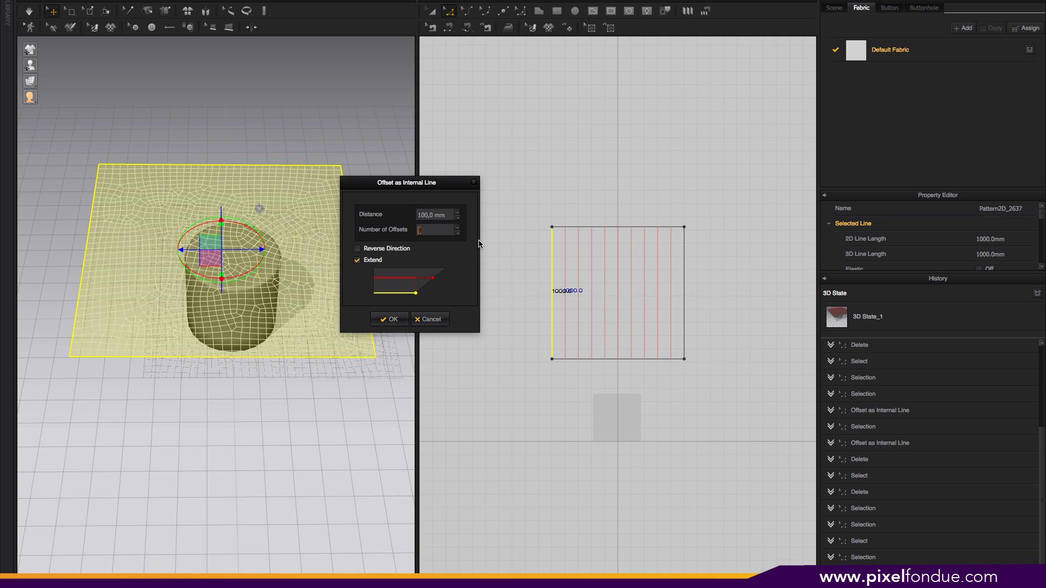
pyautogui.click(390, 319)
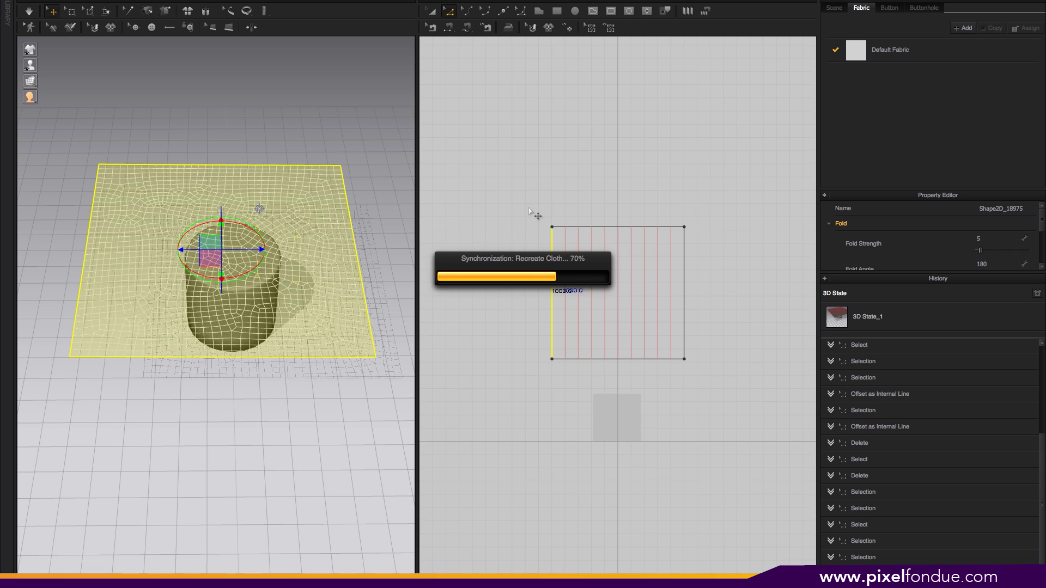
# Step: Offset the square pattern's top edge as nine internal lines spaced 100 mm apart, completing a grid
pyautogui.moveTo(528, 207); pyautogui.dragTo(691, 236)
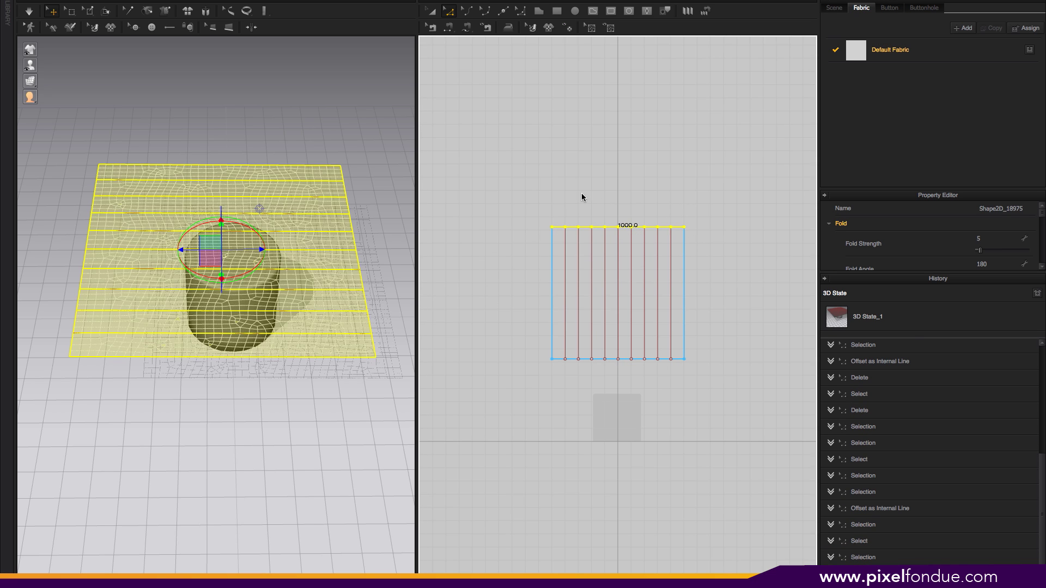
pyautogui.rightClick(584, 228)
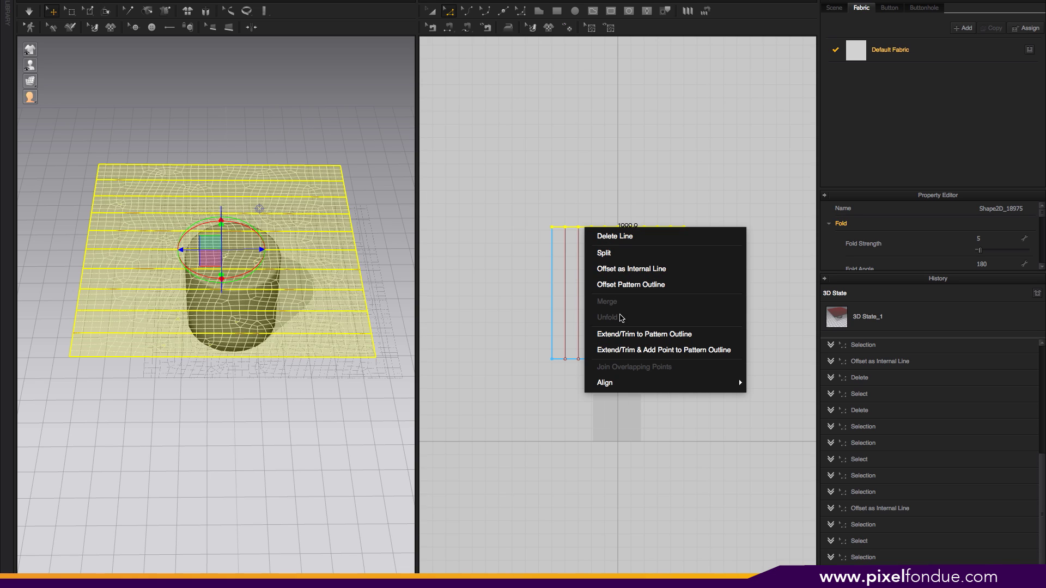
pyautogui.click(626, 269)
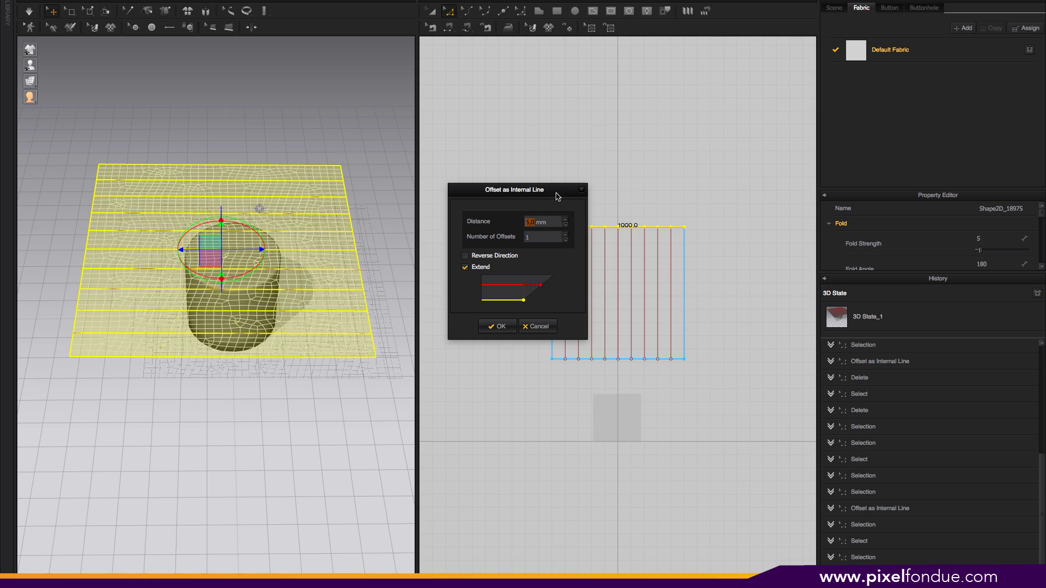
pyautogui.moveTo(559, 190); pyautogui.dragTo(485, 172)
pyautogui.write('100')
pyautogui.click(491, 216)
pyautogui.click(491, 217)
pyautogui.click(491, 217)
pyautogui.click(491, 216)
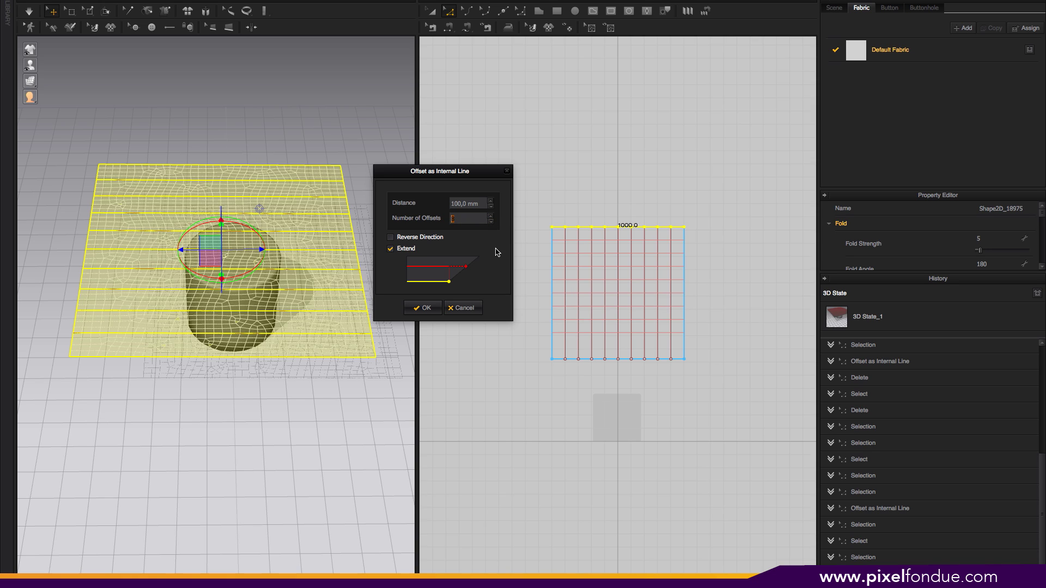
pyautogui.click(491, 216)
pyautogui.click(491, 217)
pyautogui.click(422, 308)
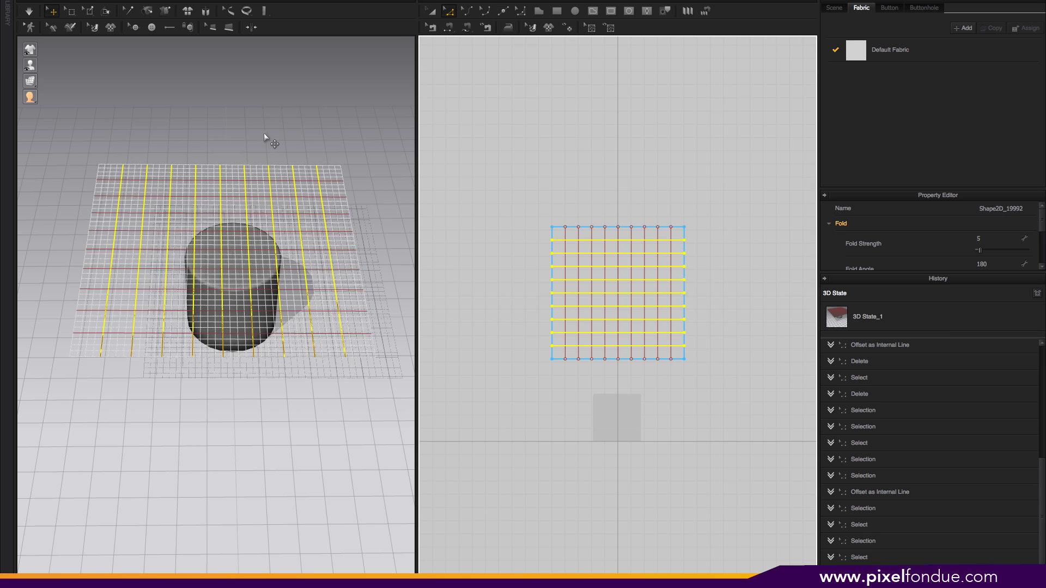
# Step: Select all internal grid lines and set their fold strength to 20 and fold angle to 320
pyautogui.moveTo(270, 140)
pyautogui.mouseDown(button='middle')
pyautogui.moveTo(278, 196)
pyautogui.moveTo(277, 129)
pyautogui.mouseUp(button='middle')
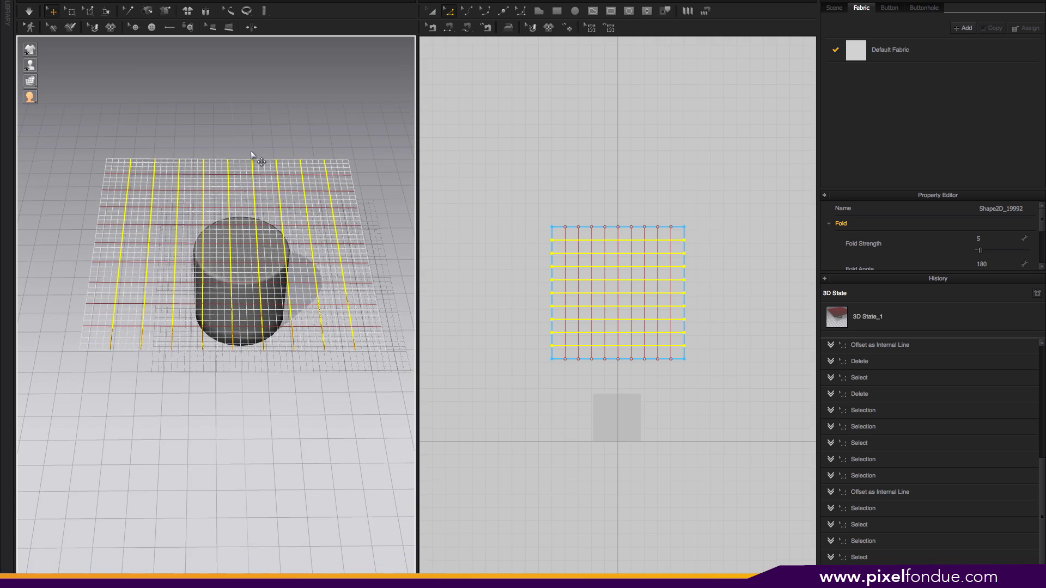
pyautogui.moveTo(254, 144); pyautogui.dragTo(283, 164, button='right')
pyautogui.click(569, 182)
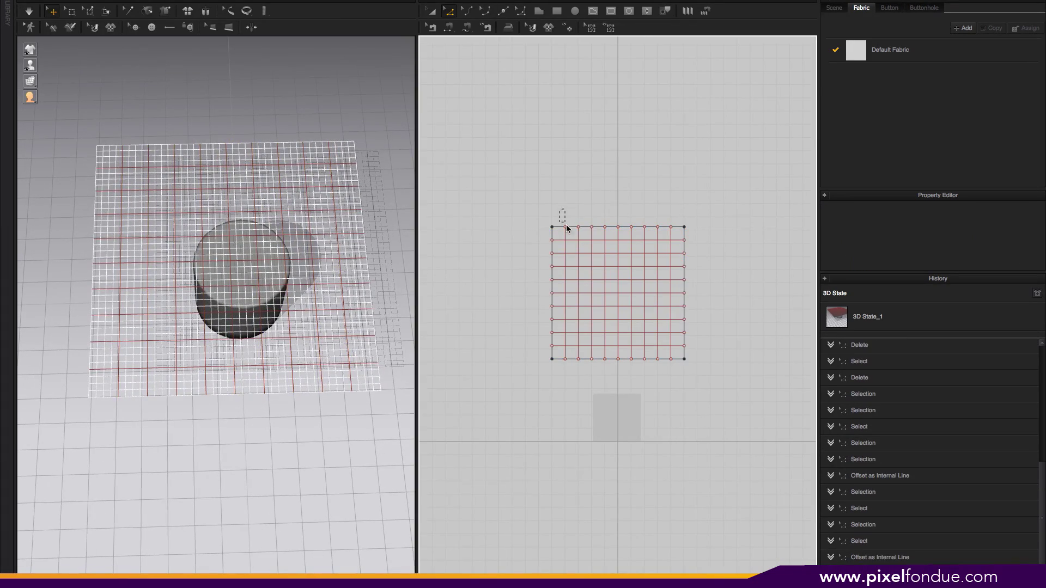
pyautogui.moveTo(668, 361); pyautogui.dragTo(675, 365)
pyautogui.moveTo(534, 235); pyautogui.dragTo(626, 327)
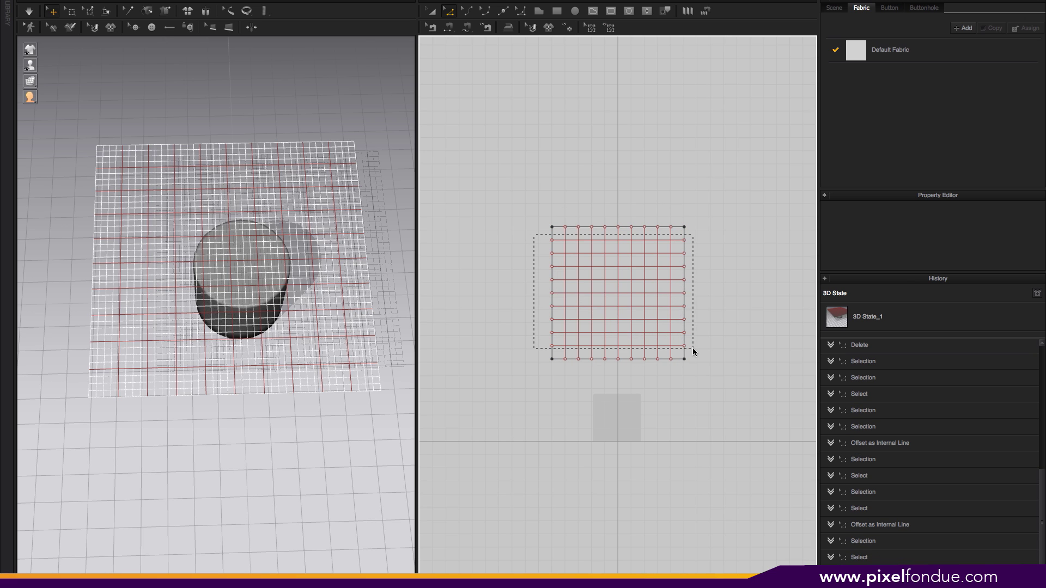
pyautogui.moveTo(695, 353); pyautogui.dragTo(681, 376)
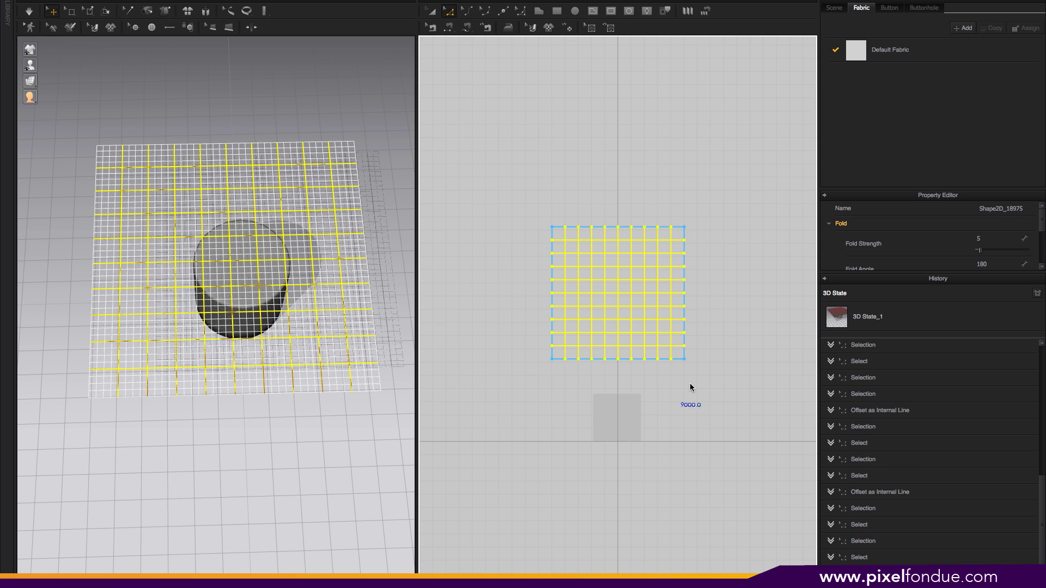
pyautogui.click(979, 238)
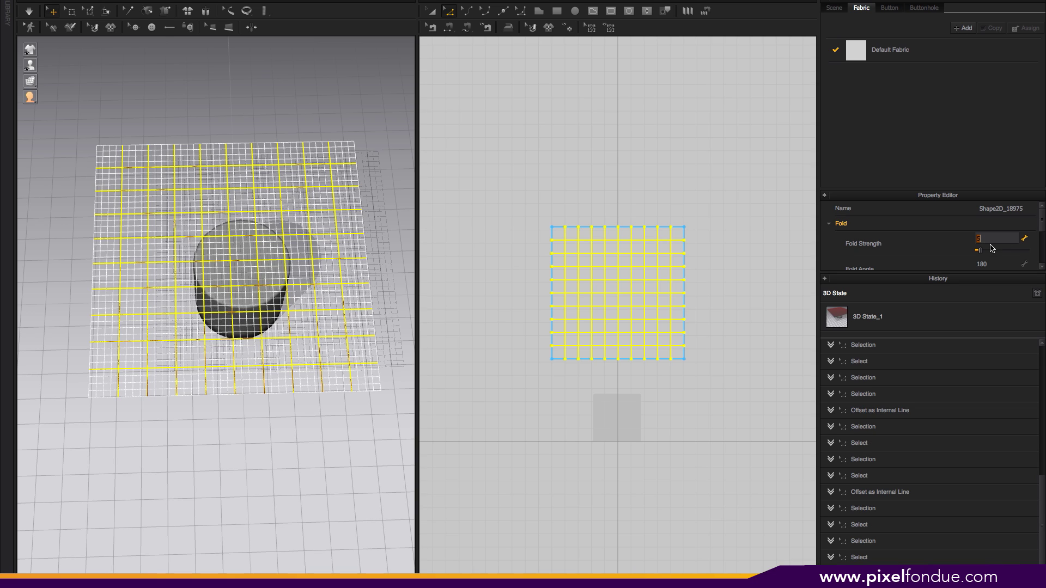
pyautogui.write('20')
pyautogui.press('Return')
pyautogui.scroll(-3, 990, 250)
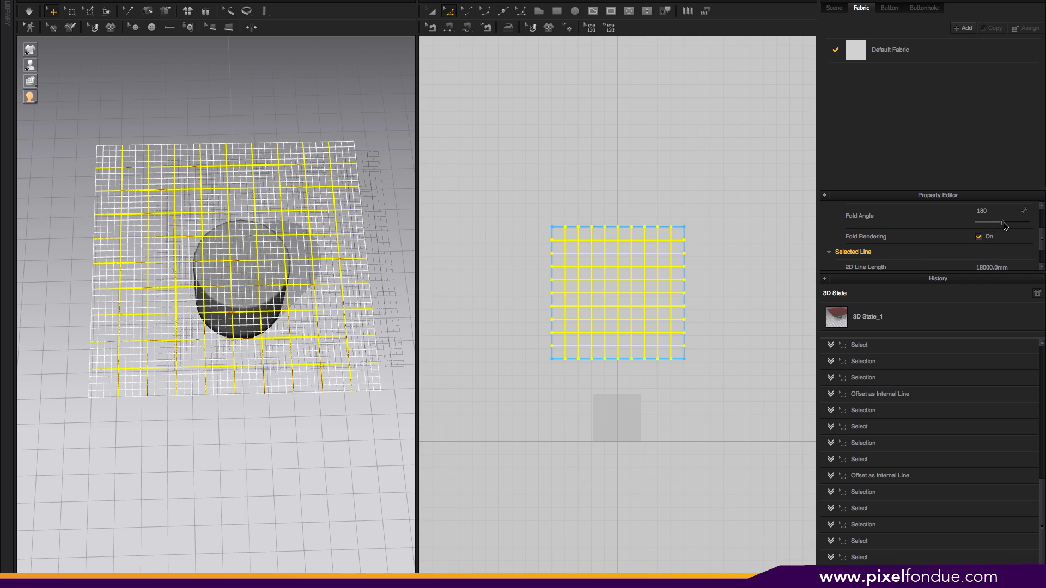
pyautogui.moveTo(1005, 226); pyautogui.dragTo(1022, 225)
# Step: Restore the cloth's solid surface display, simulate the folded cloth falling over the cylinder, and stop once it drapes
pyautogui.moveTo(207, 110); pyautogui.dragTo(131, 87, button='right')
pyautogui.click(45, 80)
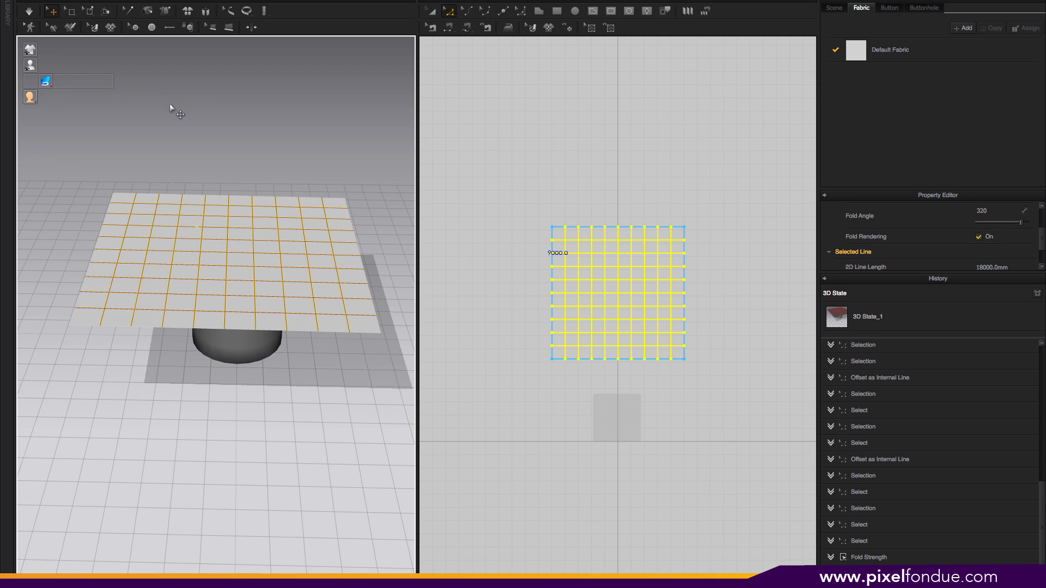
pyautogui.press('space')
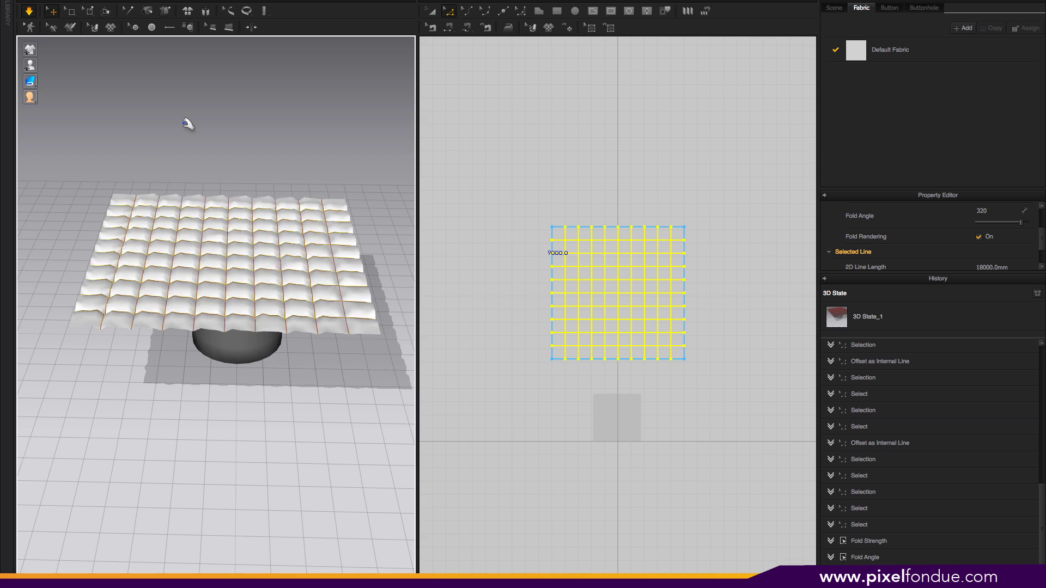
pyautogui.press('space')
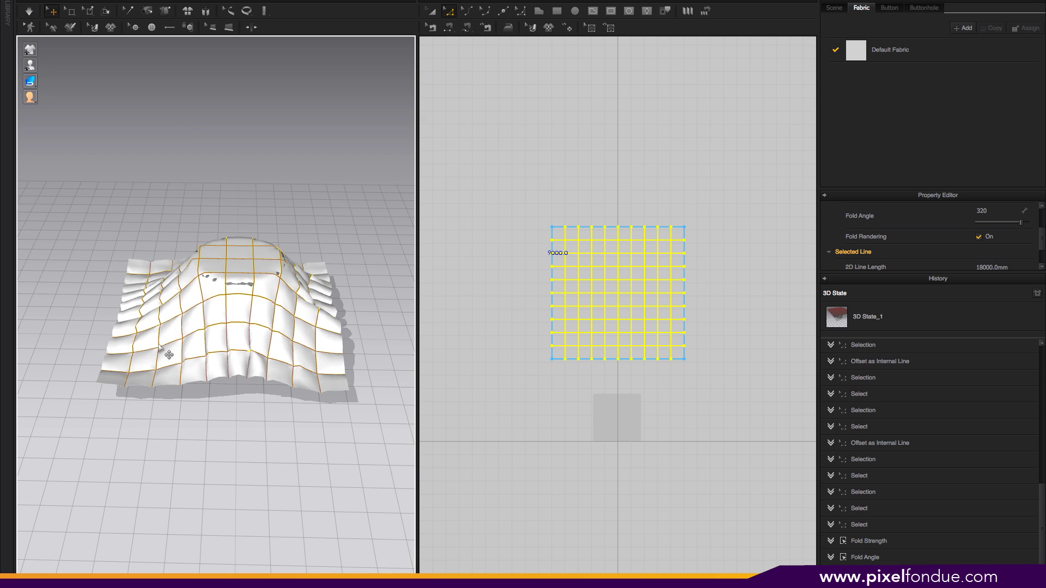
pyautogui.moveTo(168, 346); pyautogui.dragTo(187, 343, button='middle')
pyautogui.moveTo(188, 343); pyautogui.dragTo(184, 328, button='right')
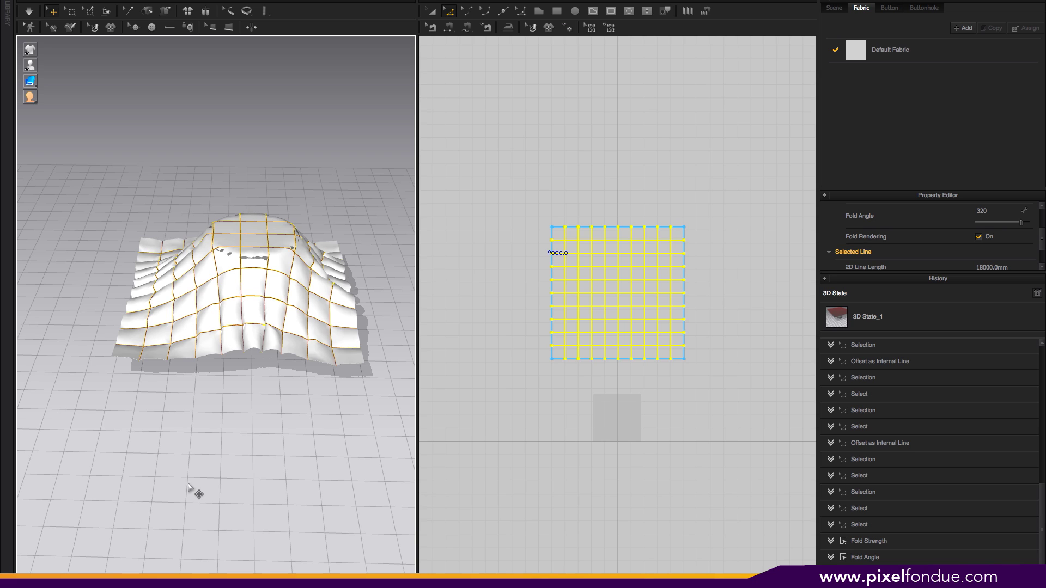
# Step: Reselect all internal grid lines and set their fold strength to 0 and fold angle to 180
pyautogui.click(545, 171)
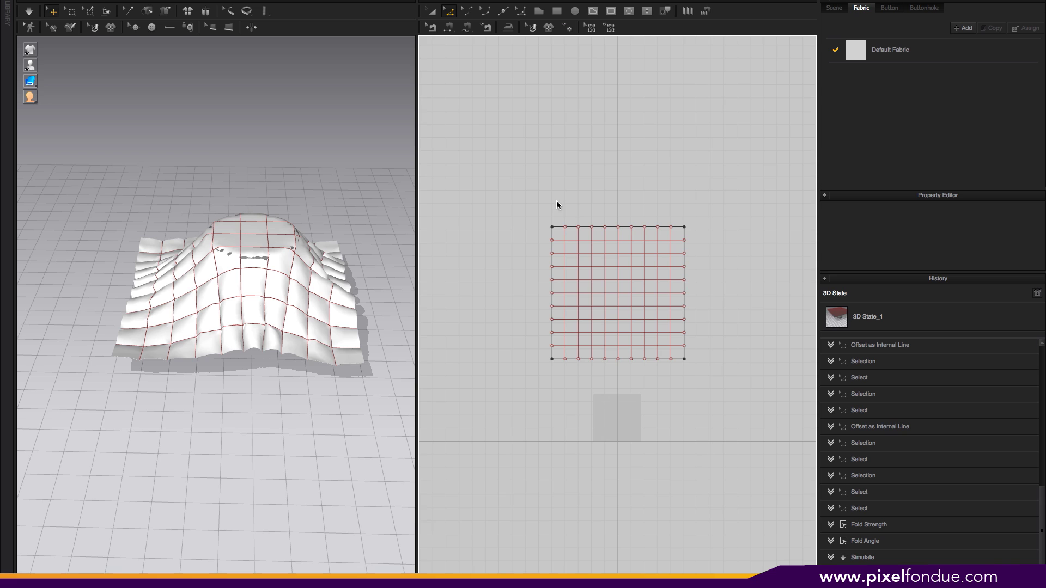
pyautogui.moveTo(679, 376); pyautogui.dragTo(674, 367)
pyautogui.moveTo(533, 235); pyautogui.dragTo(715, 342)
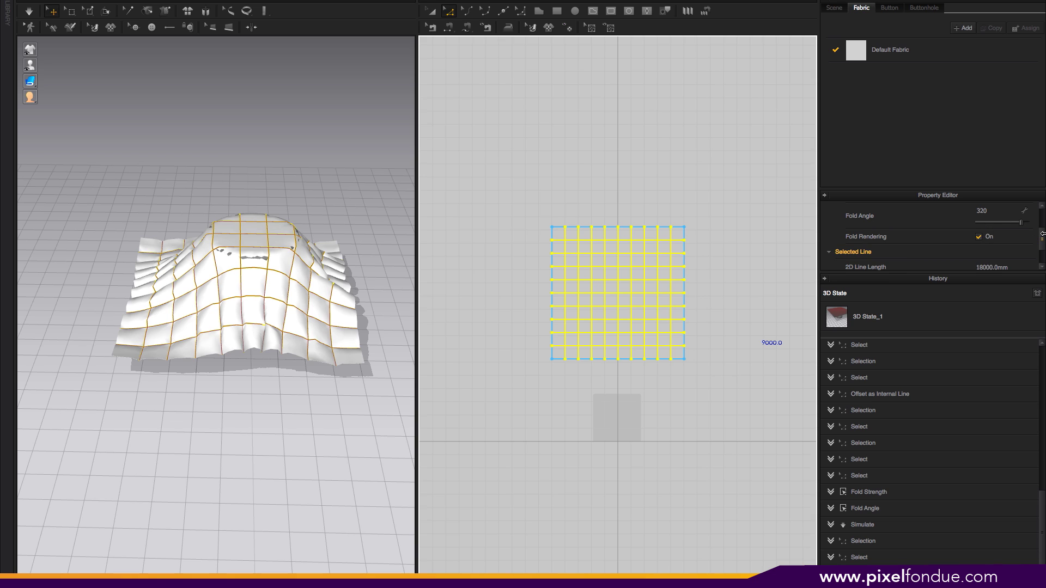
pyautogui.scroll(3, 1039, 216)
pyautogui.moveTo(985, 252); pyautogui.dragTo(965, 257)
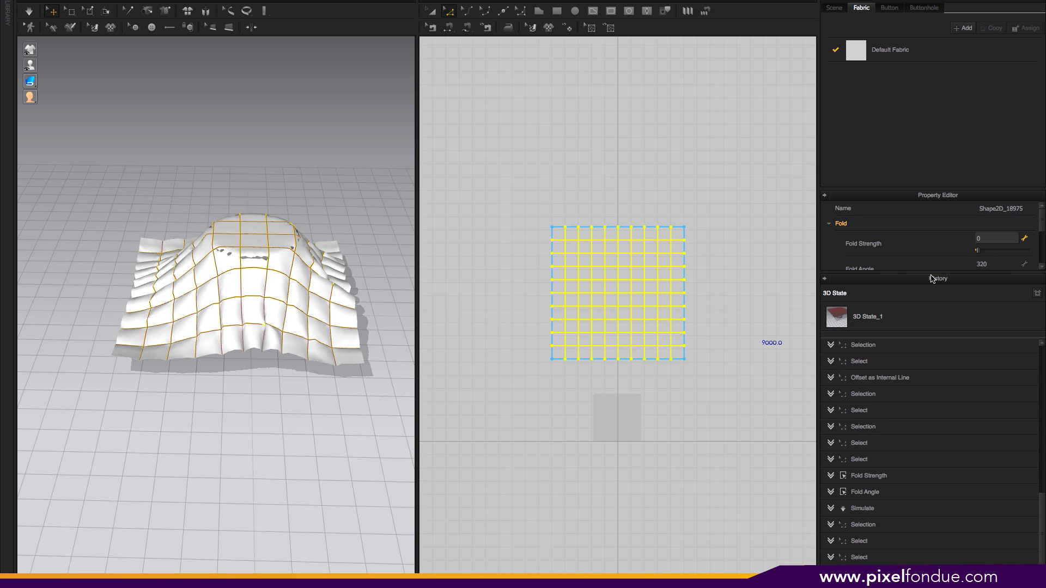
pyautogui.click(997, 265)
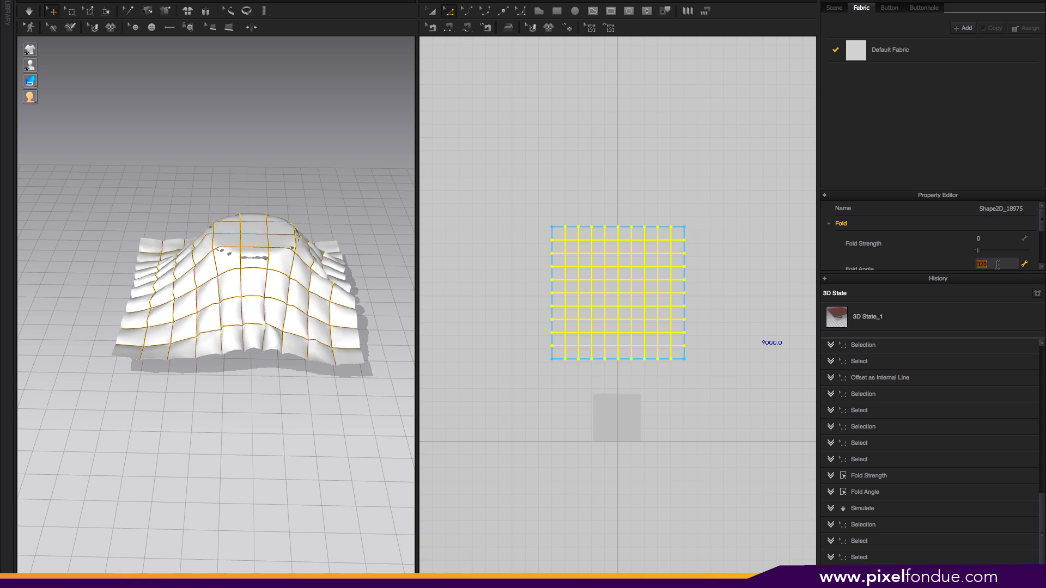
pyautogui.write('180')
pyautogui.press('Return')
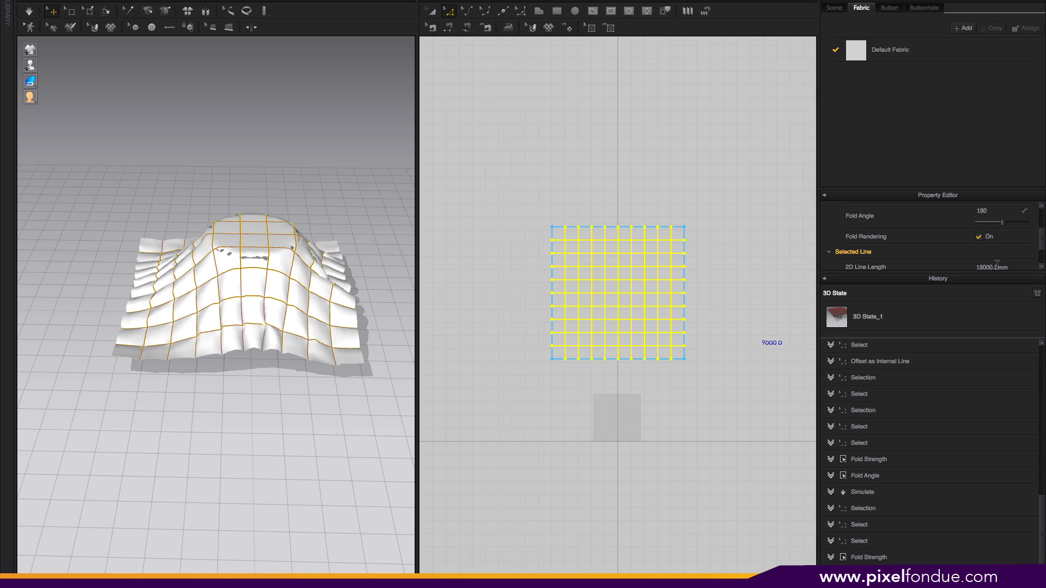
# Step: Simulate the cloth with its fold settings removed so it drapes over the cylinder, and switch to Modo
pyautogui.press('space')
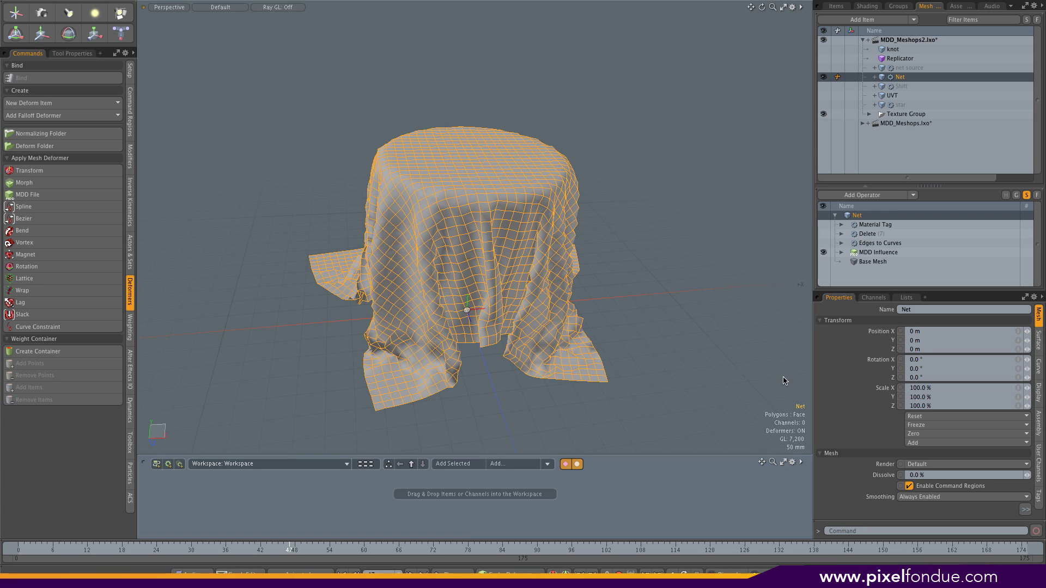
pyautogui.press('super+Tab')
pyautogui.press('super+Tab')
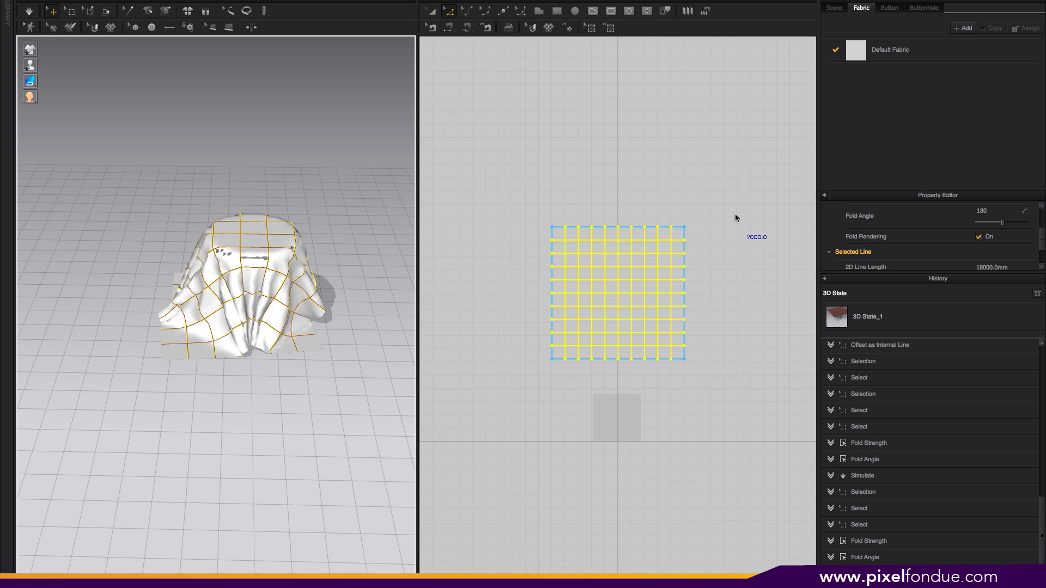
pyautogui.press('super+Tab')
pyautogui.press('super+Tab')
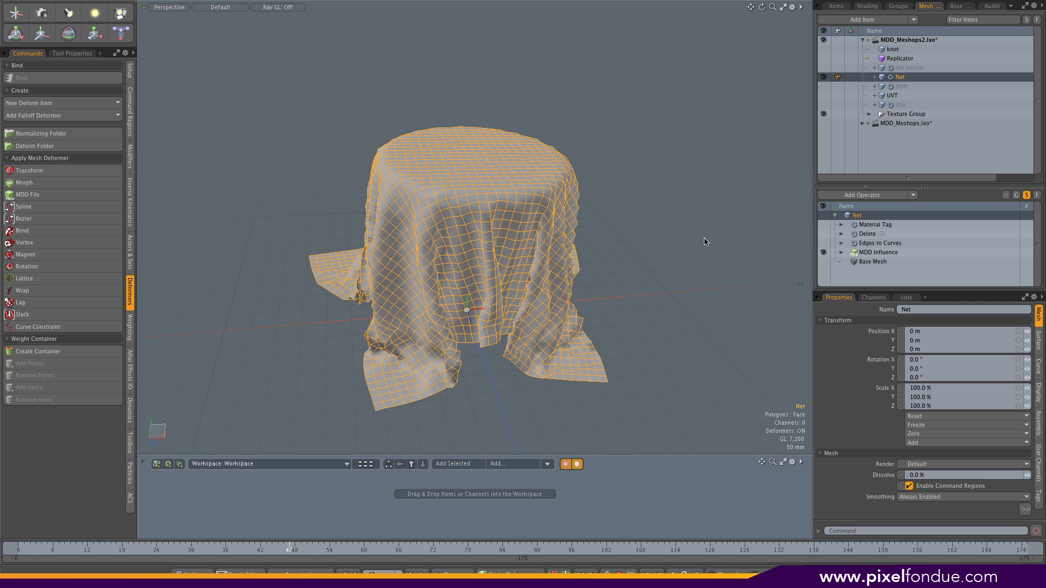
# Step: Enable the Net mesh's Edges to Curves, Delete and Material Tag operations to turn the draped cloth into a curve net
pyautogui.click(823, 243)
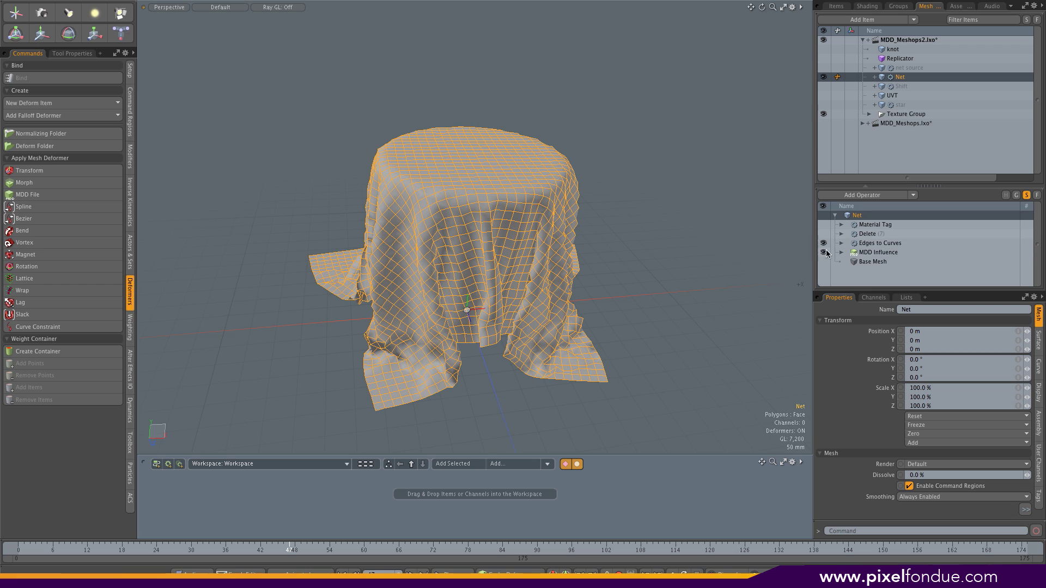
pyautogui.click(896, 246)
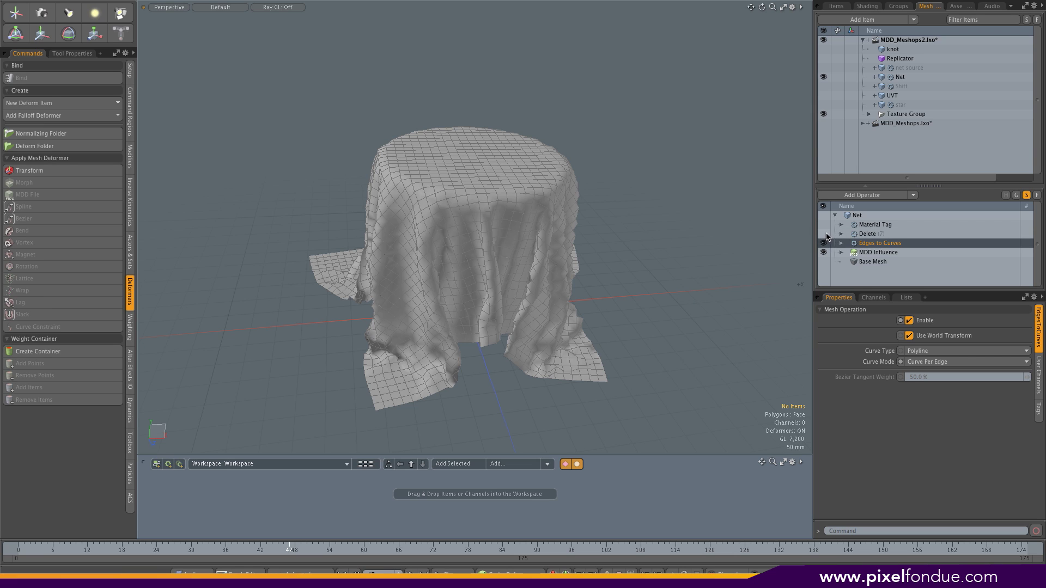
pyautogui.click(824, 238)
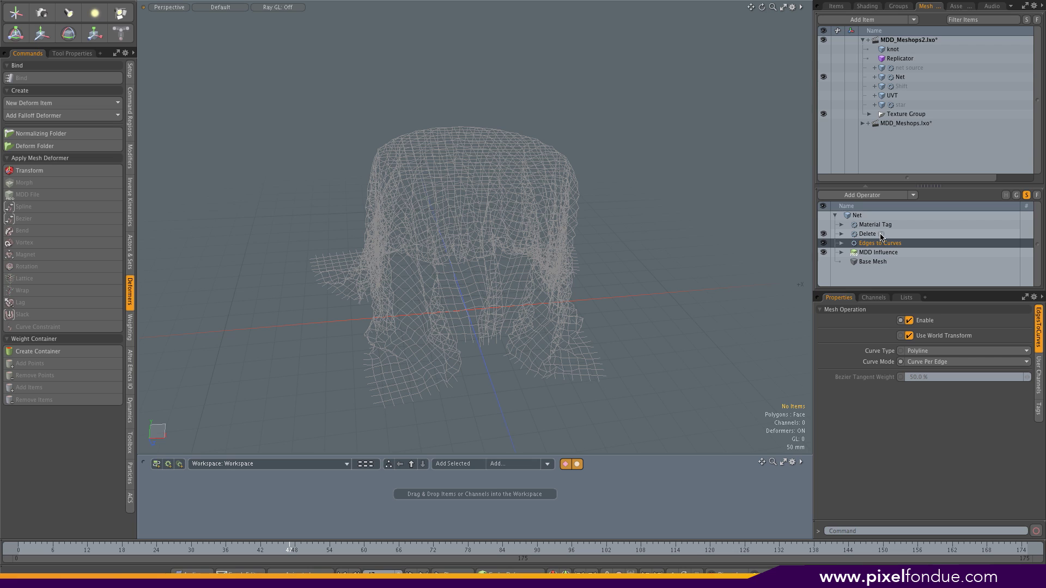
pyautogui.click(822, 225)
pyautogui.click(894, 261)
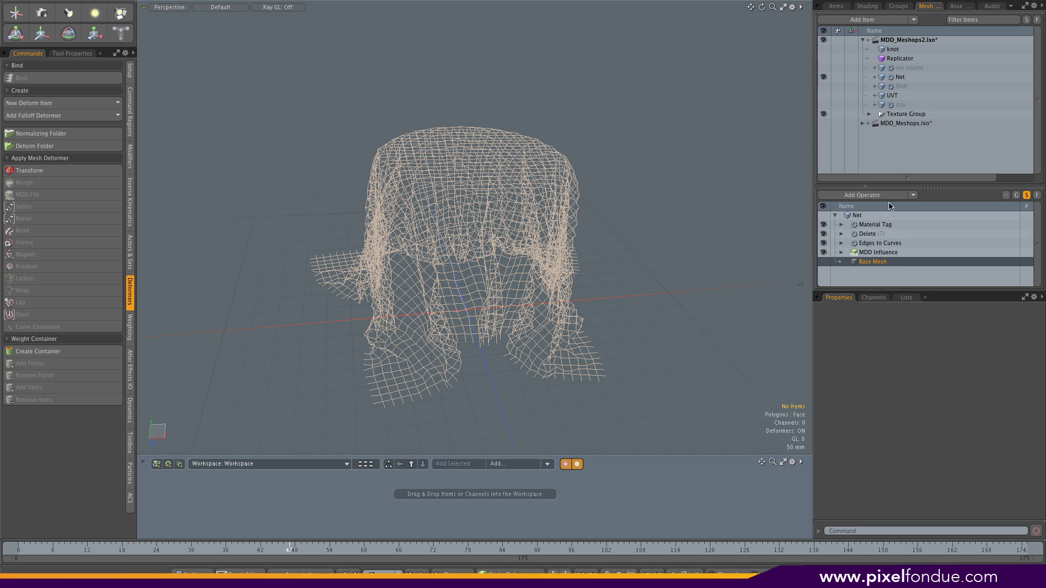
# Step: Select the Net mesh and examine its curve rendering settings
pyautogui.click(911, 77)
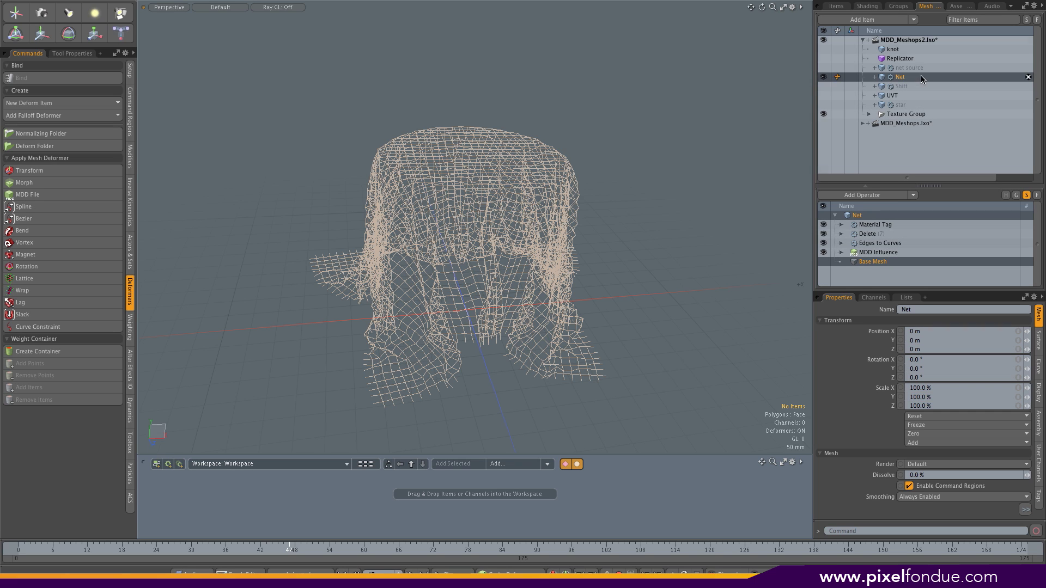
pyautogui.click(1039, 372)
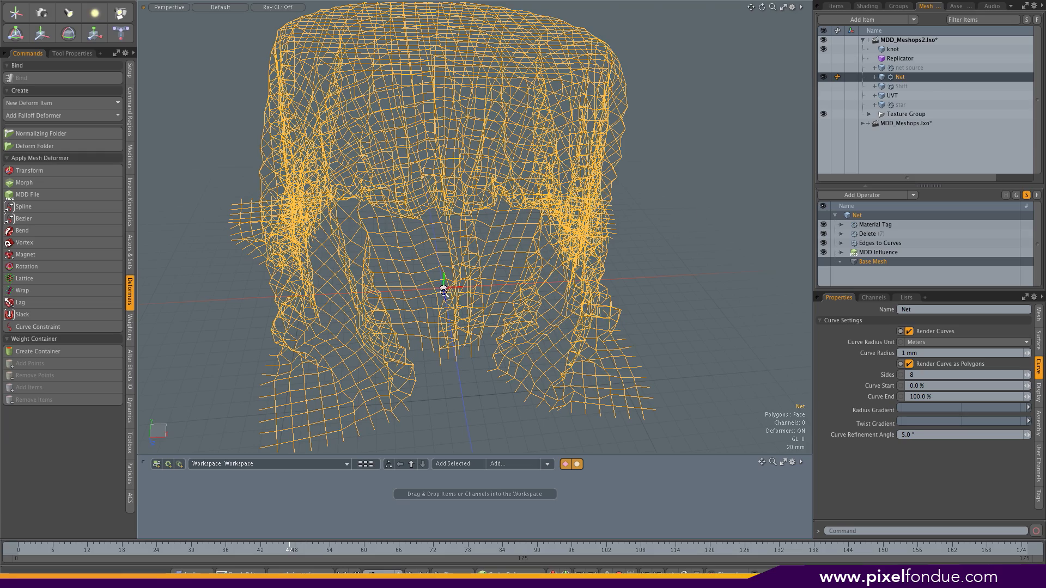
pyautogui.keyDown('ctrl'); pyautogui.keyDown('alt'); pyautogui.moveTo(445, 292); pyautogui.dragTo(523, 309); pyautogui.keyUp('alt'); pyautogui.keyUp('ctrl')
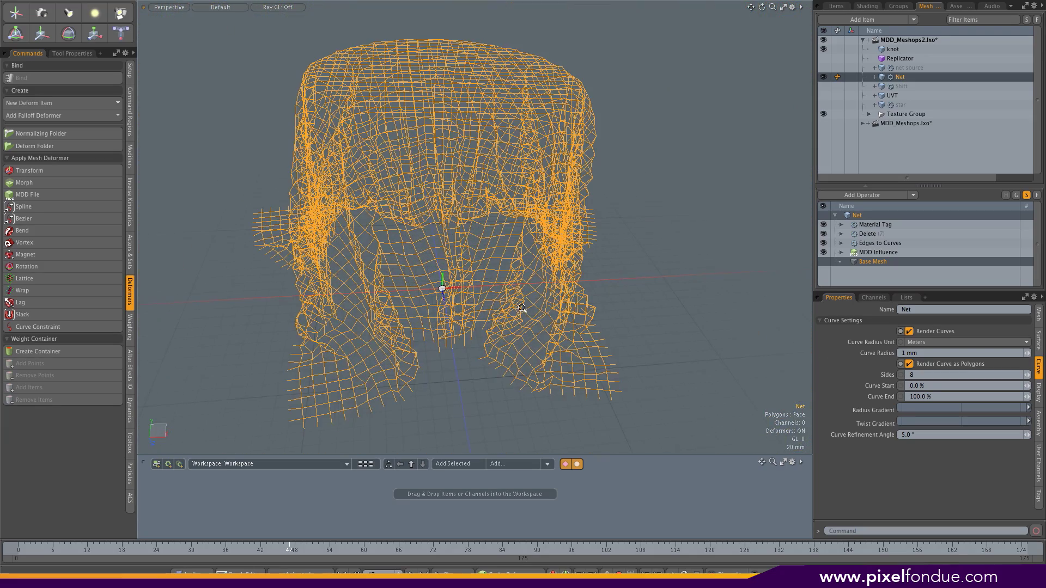
# Step: Show the Replicator's knots, examine the net source operations and the Replicator's instancing settings, and hide the Replicator again
pyautogui.click(823, 59)
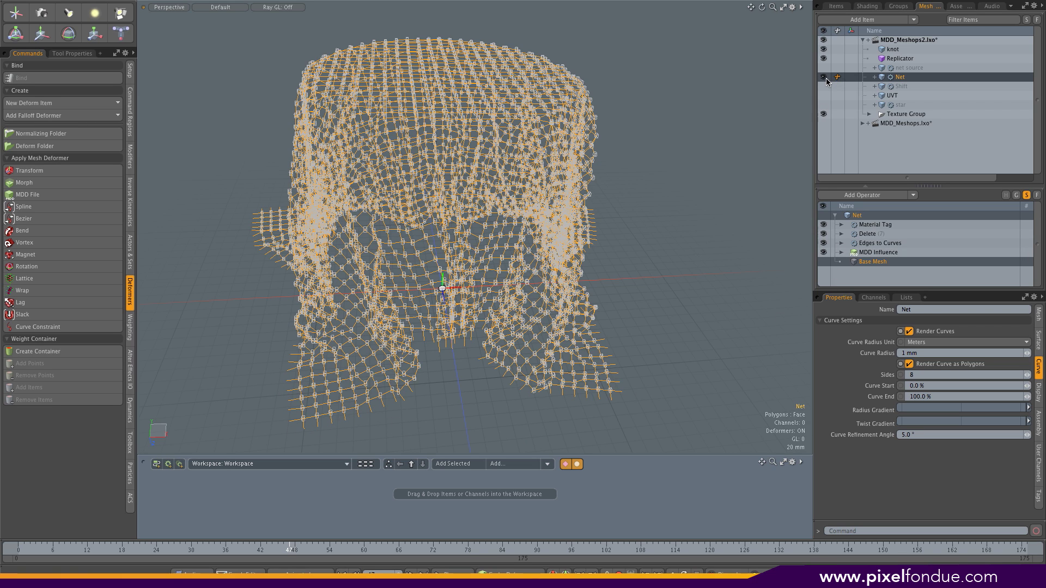
pyautogui.click(919, 69)
pyautogui.click(875, 68)
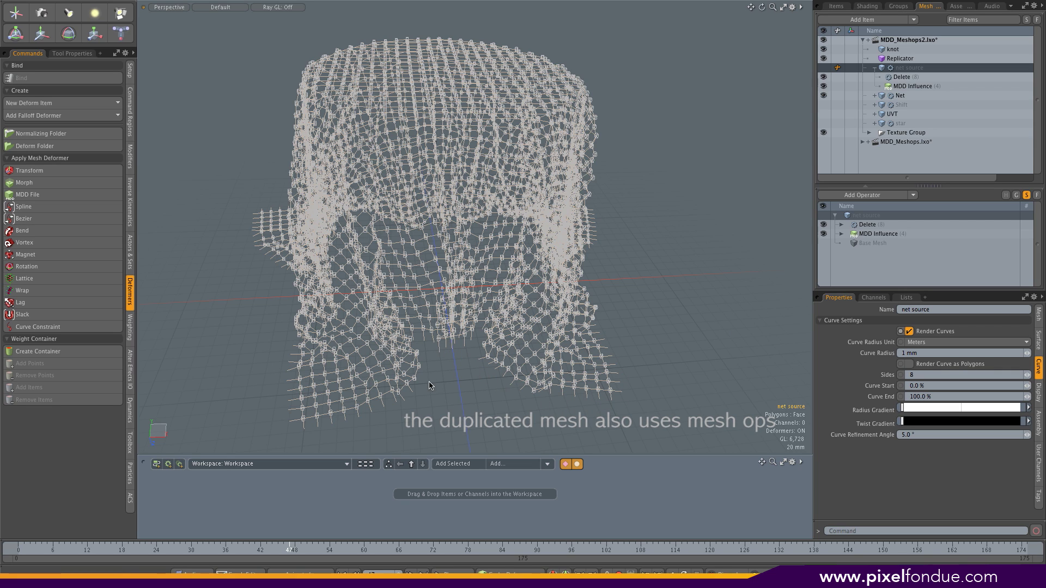
pyautogui.click(917, 60)
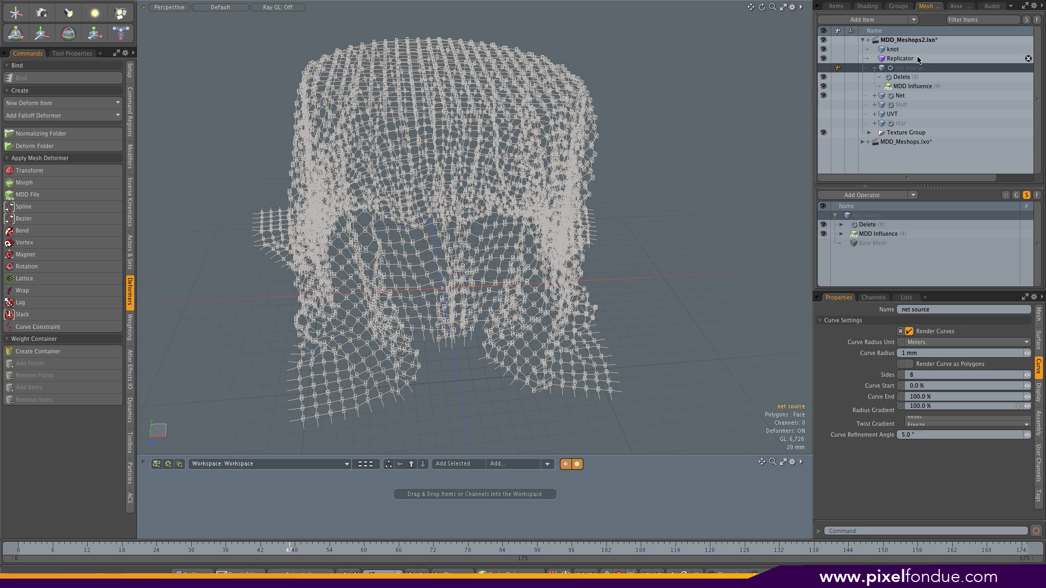
pyautogui.click(824, 59)
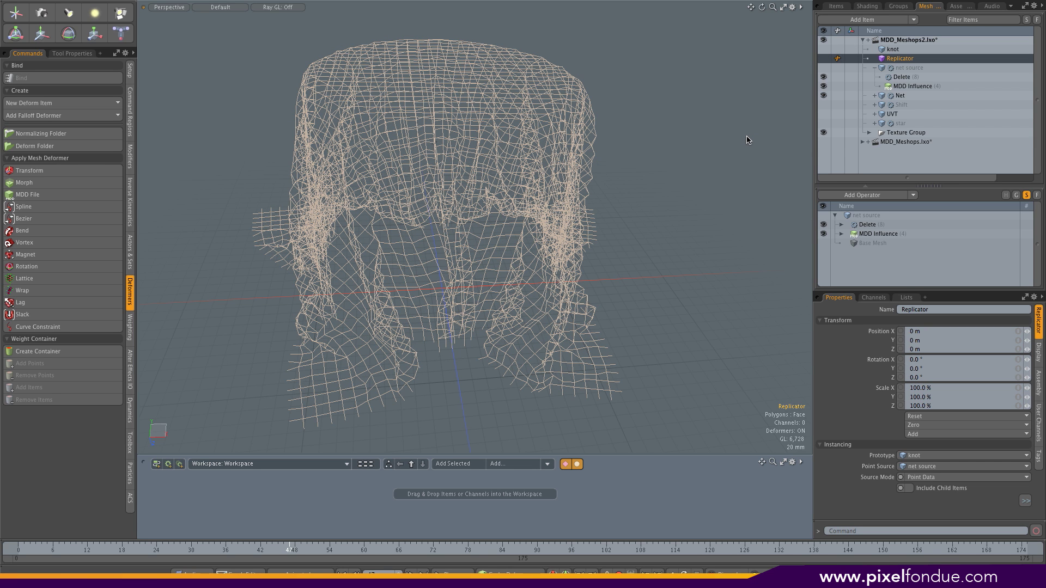
pyautogui.click(875, 68)
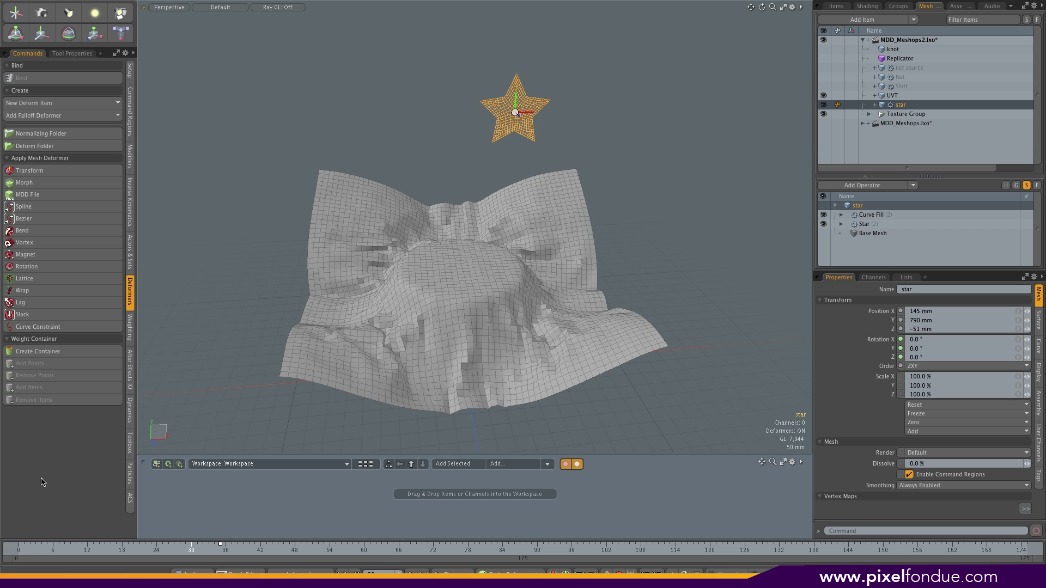
# Step: Add a UV Transform operation to the star mesh with UVT as the target mesh and Texture as the target UV map
pyautogui.moveTo(645, 205)
pyautogui.keyDown('alt'); pyautogui.mouseDown()
pyautogui.moveTo(637, 179)
pyautogui.moveTo(658, 210)
pyautogui.mouseUp(); pyautogui.keyUp('alt')
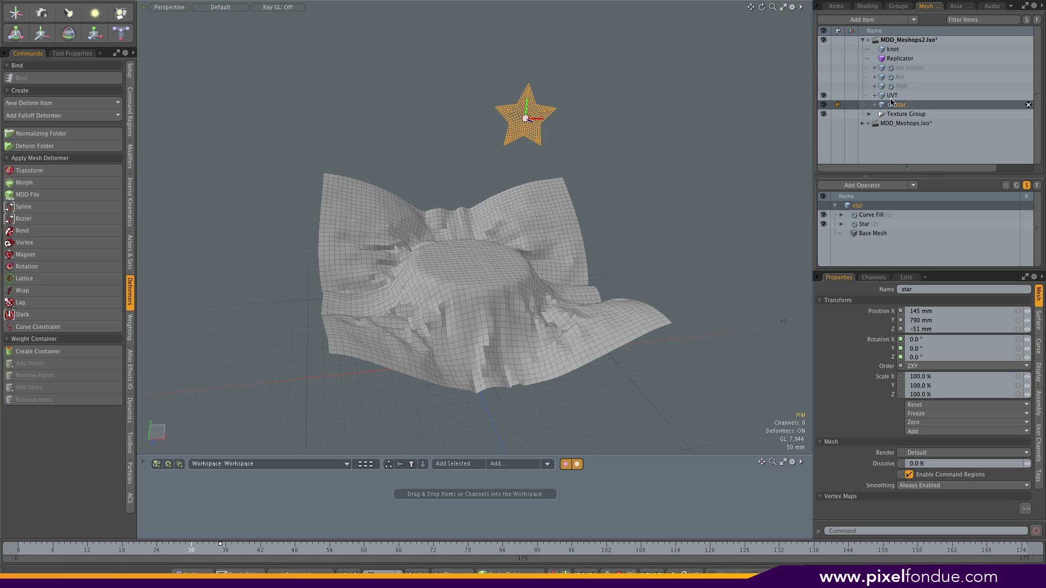
pyautogui.click(870, 188)
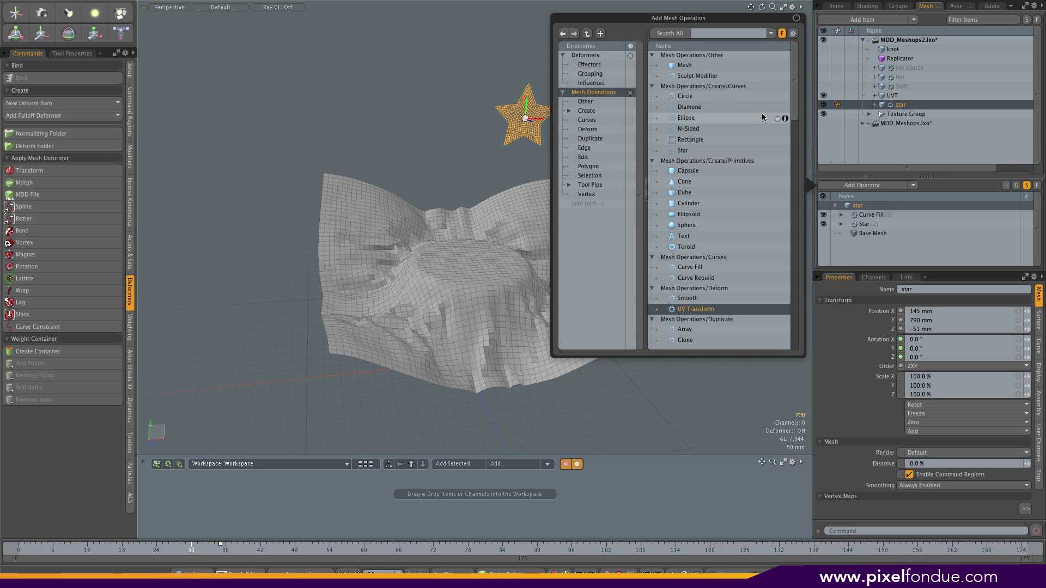
pyautogui.write('uv')
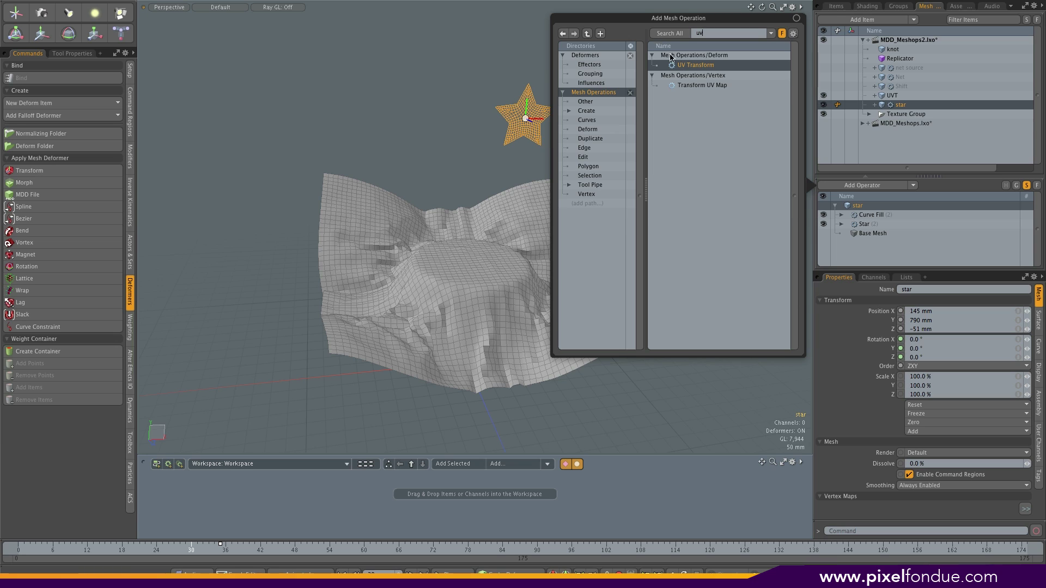
pyautogui.doubleClick(681, 66)
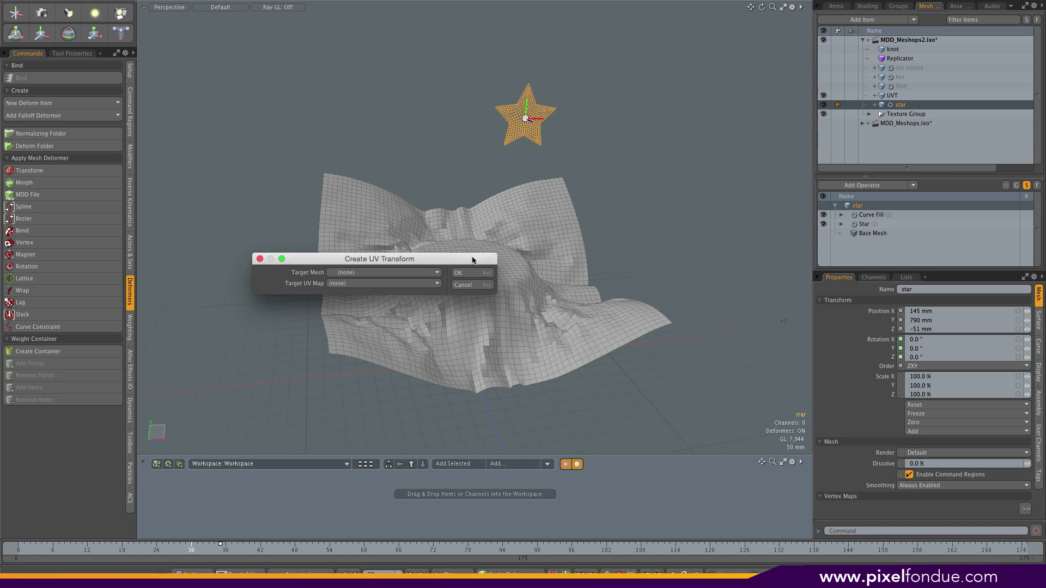
pyautogui.click(393, 273)
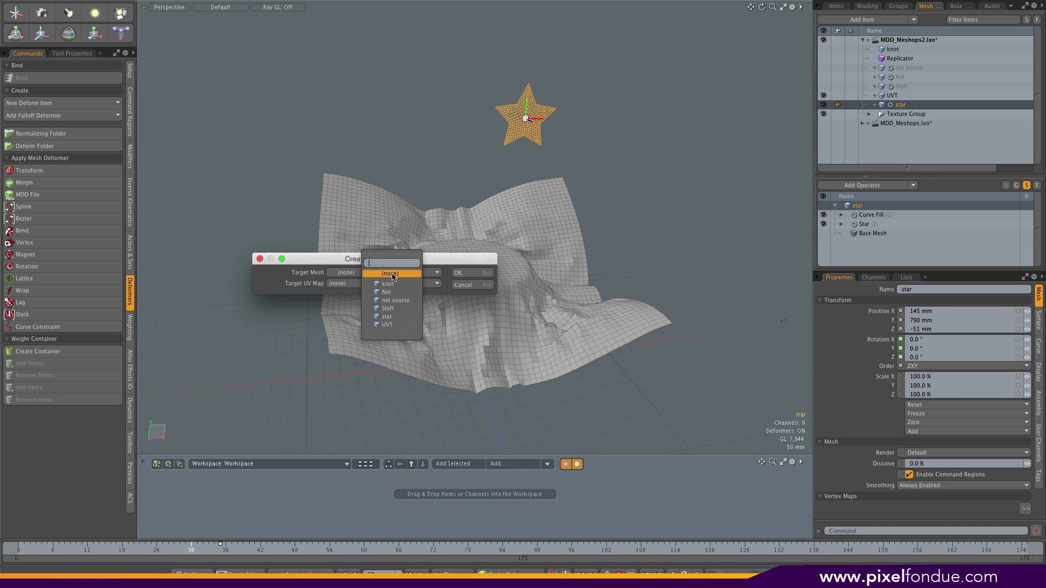
pyautogui.click(396, 326)
pyautogui.click(357, 285)
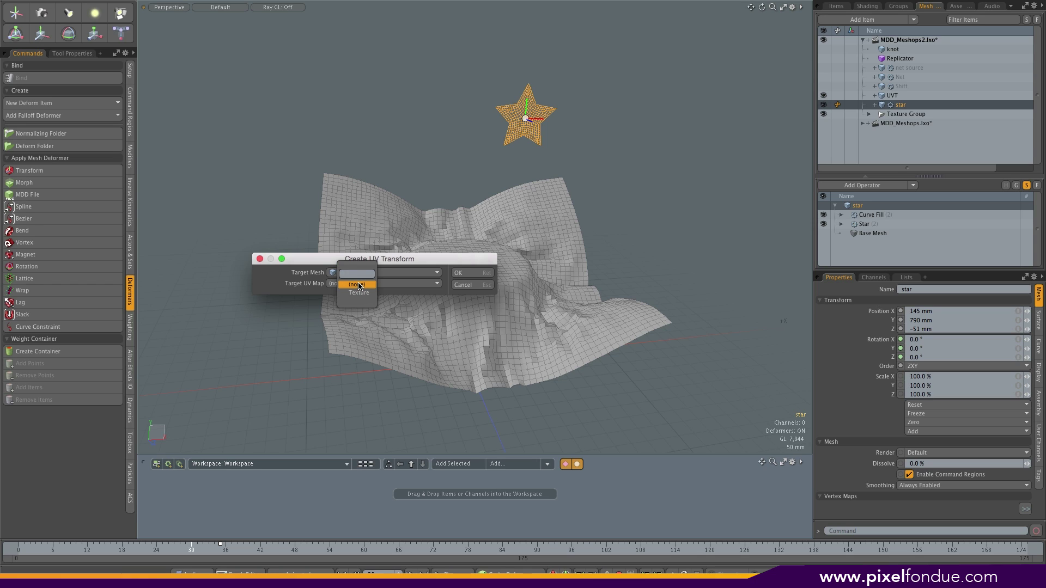
pyautogui.click(360, 293)
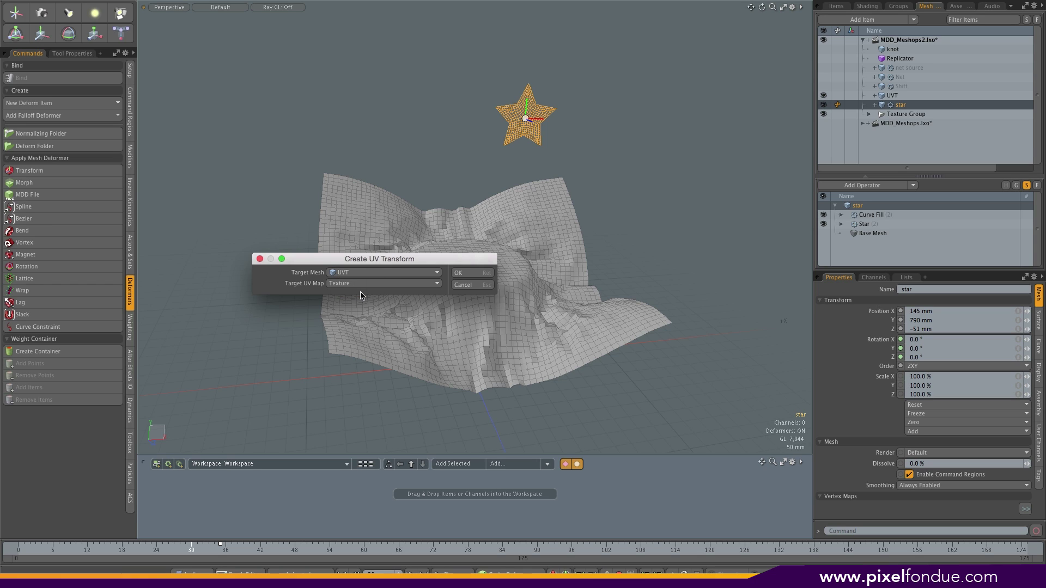
pyautogui.click(472, 273)
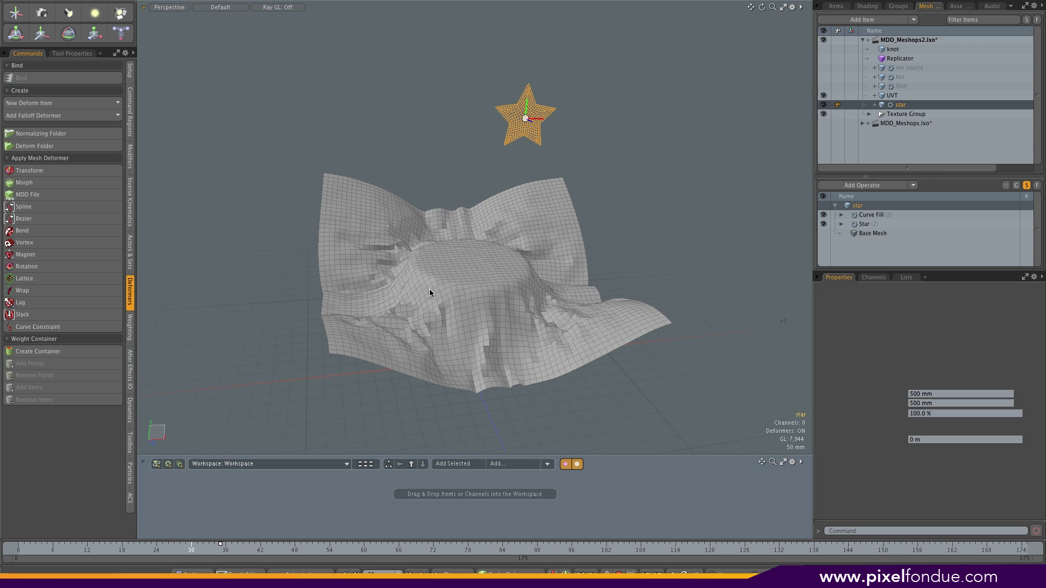
pyautogui.click(314, 392)
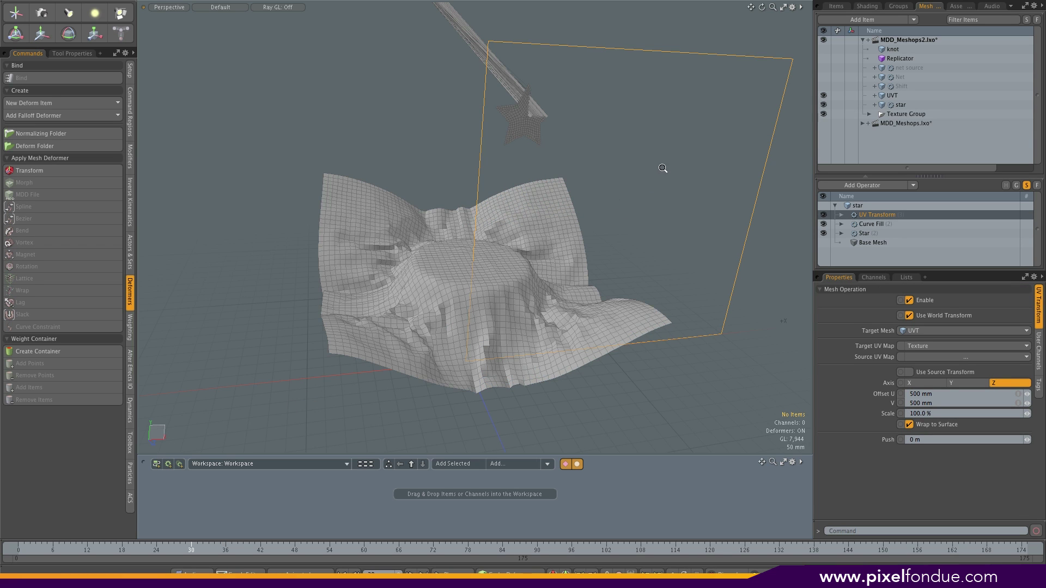
# Step: Enable Use Source Transform on the star's UV Transform and inspect how the star lies on the cloth from below
pyautogui.keyDown('ctrl'); pyautogui.keyDown('alt'); pyautogui.moveTo(664, 168); pyautogui.dragTo(429, 132); pyautogui.keyUp('alt'); pyautogui.keyUp('ctrl')
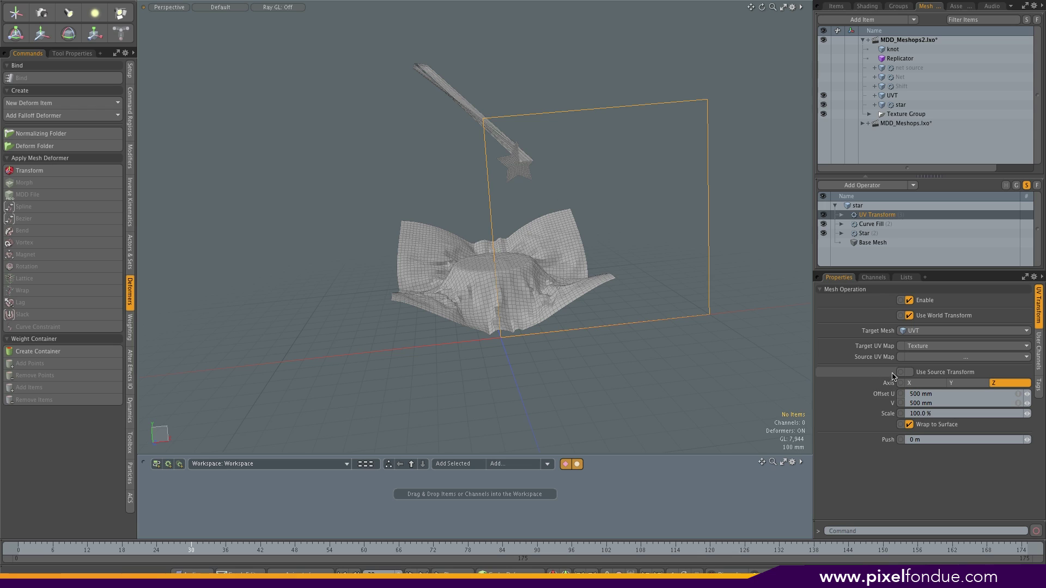
pyautogui.click(909, 373)
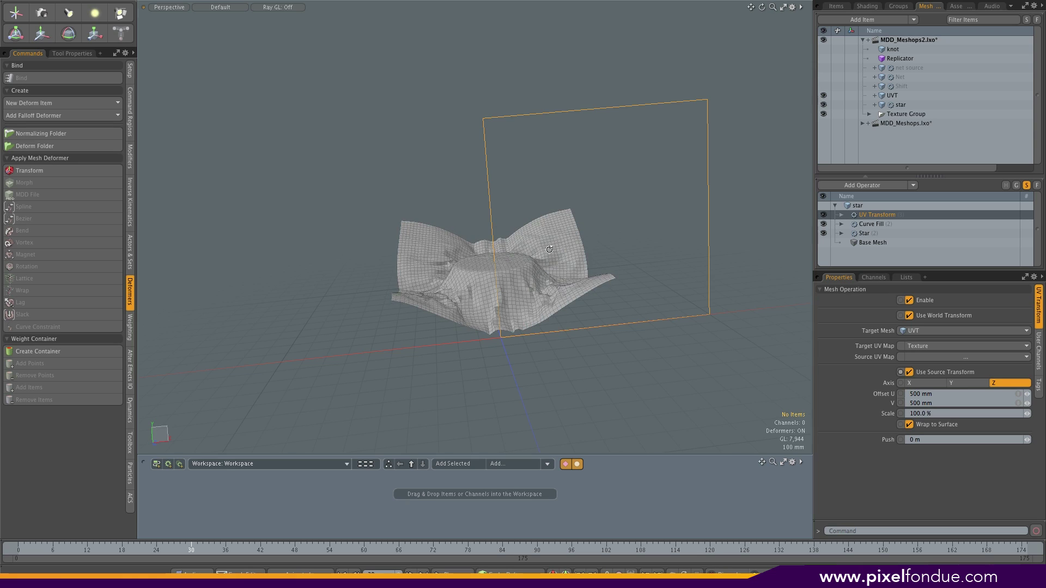
pyautogui.keyDown('alt'); pyautogui.moveTo(549, 249); pyautogui.dragTo(497, 349); pyautogui.keyUp('alt')
pyautogui.keyDown('ctrl'); pyautogui.keyDown('alt'); pyautogui.moveTo(427, 321); pyautogui.dragTo(541, 6); pyautogui.keyUp('alt'); pyautogui.keyUp('ctrl')
pyautogui.keyDown('ctrl'); pyautogui.keyDown('alt'); pyautogui.moveTo(485, 211); pyautogui.dragTo(571, 176); pyautogui.keyUp('alt'); pyautogui.keyUp('ctrl')
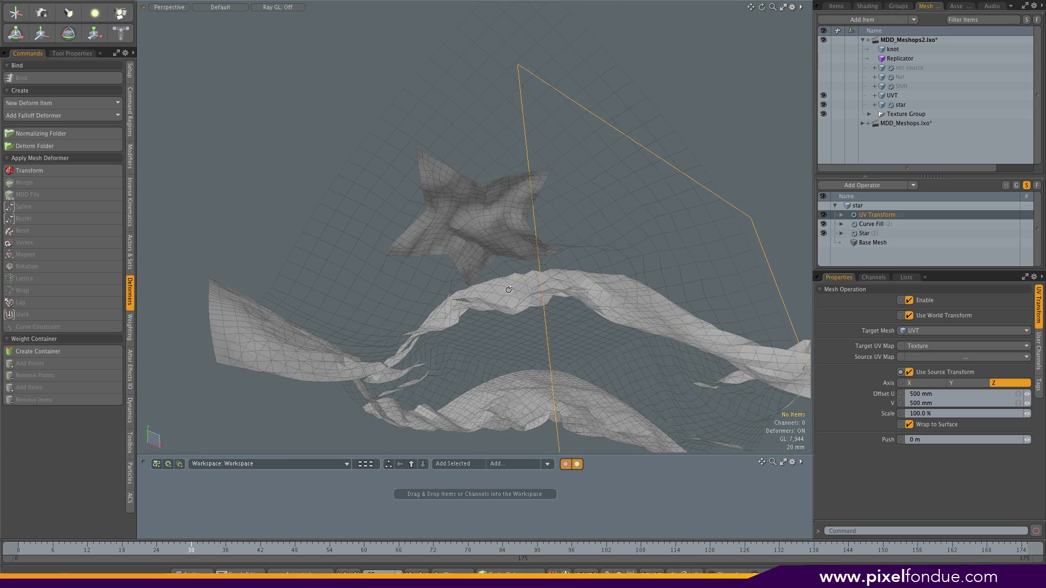
pyautogui.keyDown('alt'); pyautogui.moveTo(509, 290); pyautogui.dragTo(424, 507); pyautogui.keyUp('alt')
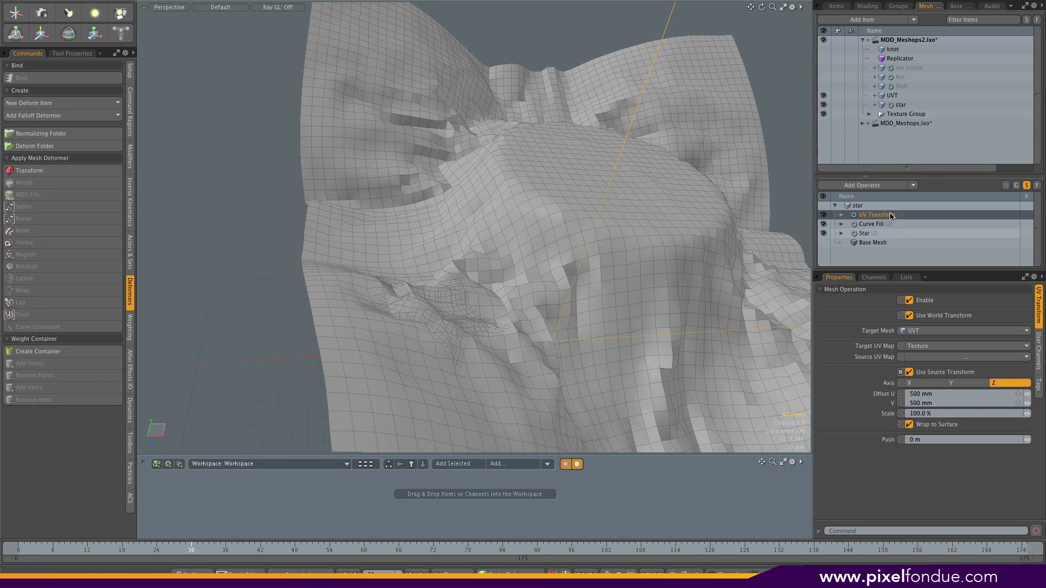
# Step: Turn off the star's UV Transform operation and set the star's Z scale to -100%
pyautogui.click(919, 105)
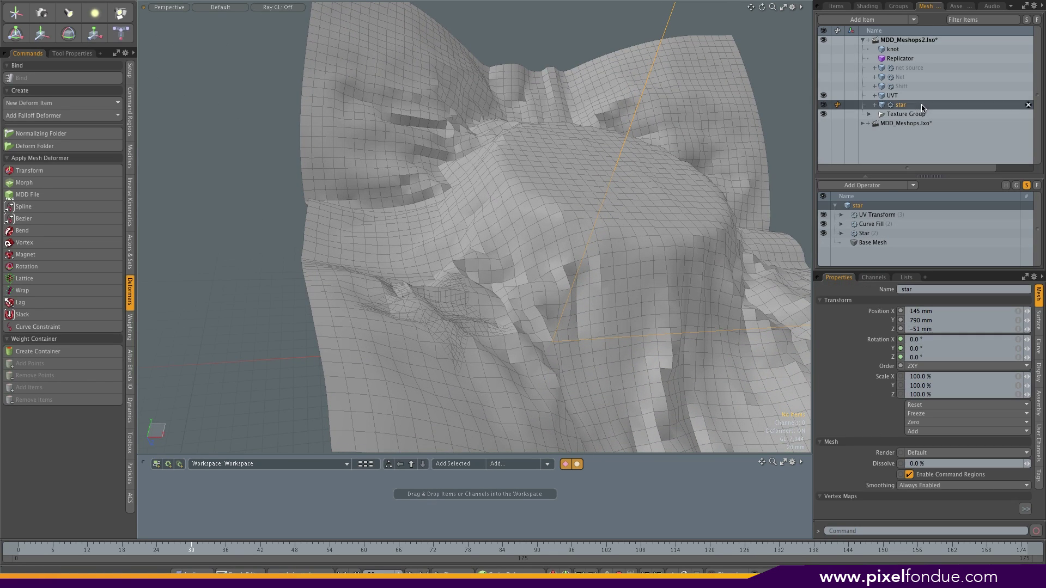
pyautogui.click(822, 215)
pyautogui.keyDown('alt'); pyautogui.keyDown('shift'); pyautogui.moveTo(722, 180); pyautogui.dragTo(371, 218); pyautogui.keyUp('shift'); pyautogui.keyUp('alt')
pyautogui.scroll(-6, 430, 203)
pyautogui.keyDown('alt'); pyautogui.moveTo(561, 238); pyautogui.dragTo(591, 250); pyautogui.keyUp('alt')
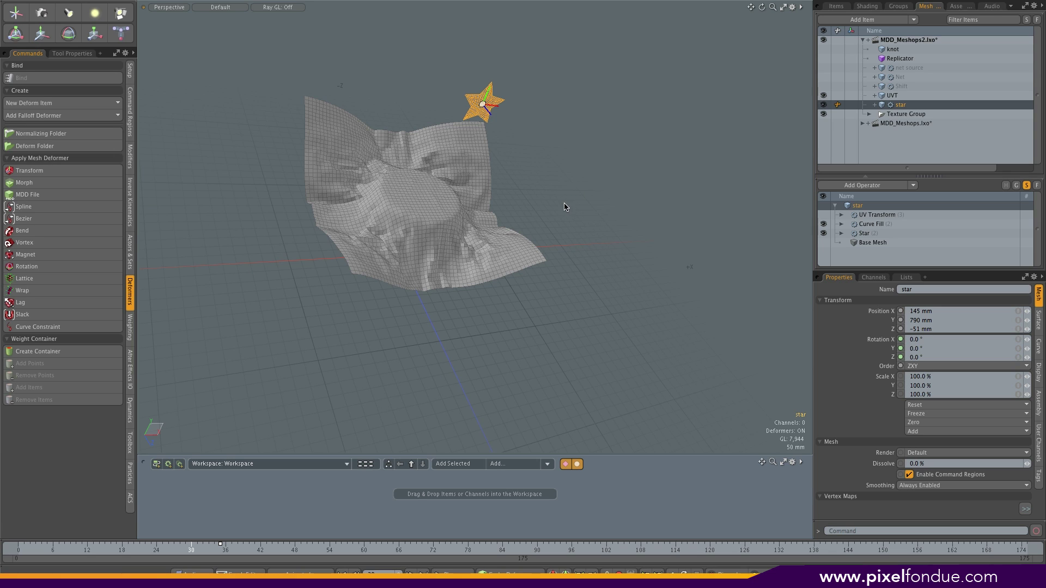
pyautogui.press('y')
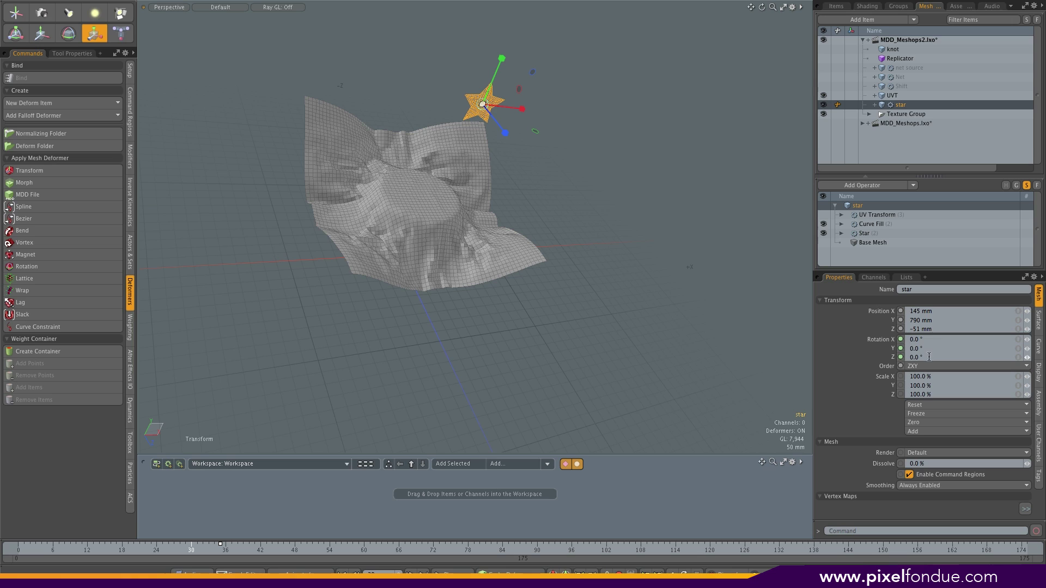
pyautogui.click(946, 394)
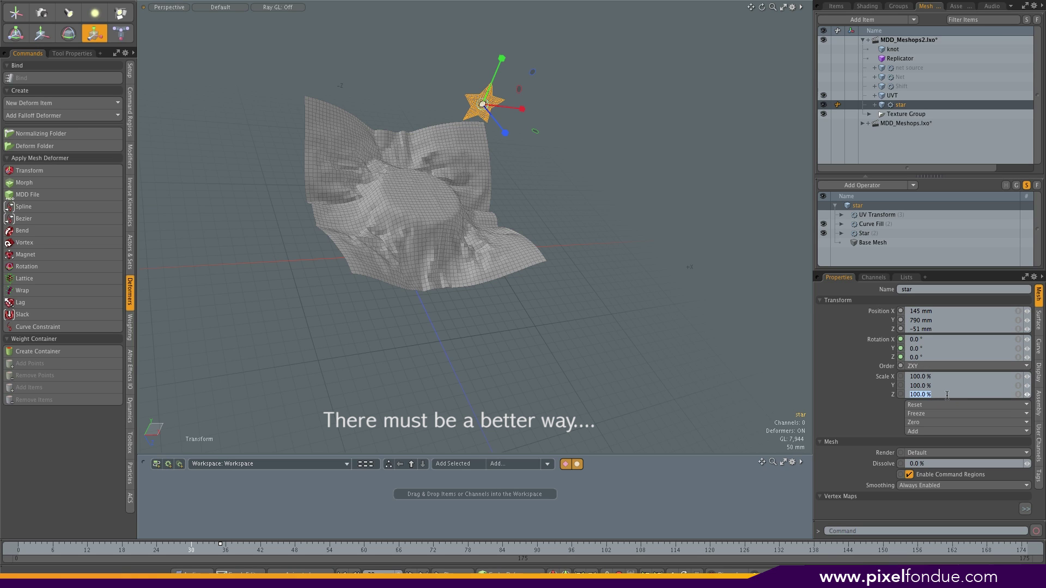
pyautogui.write('-100')
pyautogui.press('space')
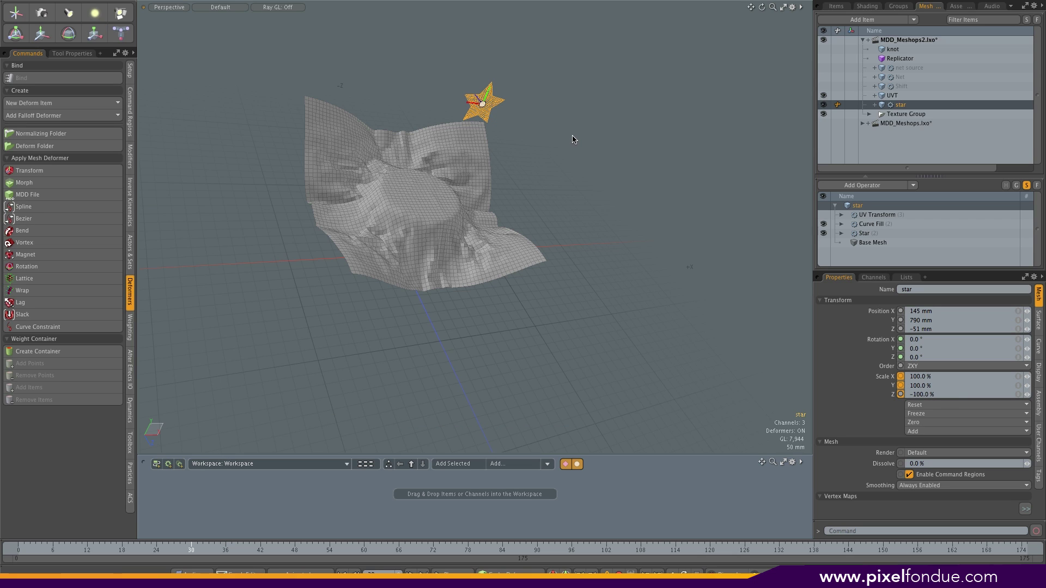
# Step: Turn the star's UV Transform operation back on, deselect the star, and inspect it on the cloth surface
pyautogui.click(824, 224)
pyautogui.keyDown('alt'); pyautogui.moveTo(322, 308); pyautogui.dragTo(290, 296); pyautogui.keyUp('alt')
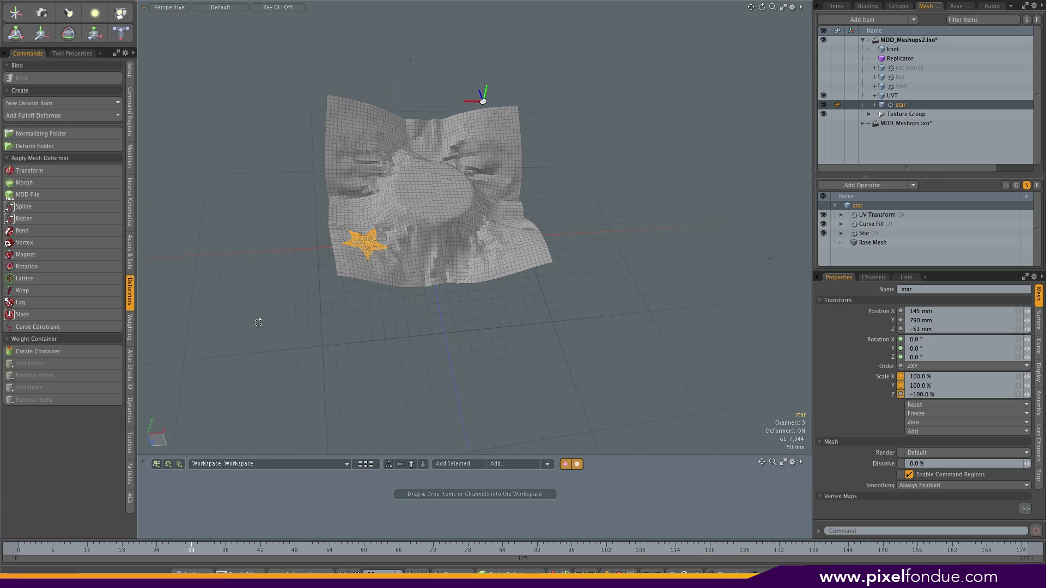
pyautogui.keyDown('ctrl'); pyautogui.keyDown('alt'); pyautogui.moveTo(370, 241); pyautogui.dragTo(424, 304); pyautogui.keyUp('alt'); pyautogui.keyUp('ctrl')
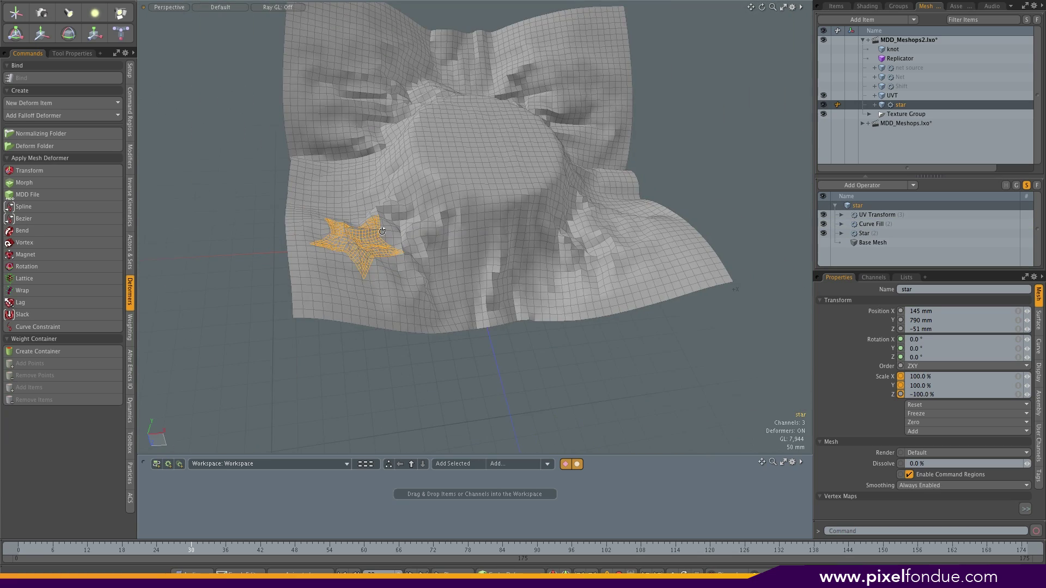
pyautogui.keyDown('alt'); pyautogui.moveTo(381, 231); pyautogui.dragTo(272, 288); pyautogui.keyUp('alt')
pyautogui.click(265, 285)
pyautogui.keyDown('ctrl'); pyautogui.keyDown('alt'); pyautogui.moveTo(360, 218); pyautogui.dragTo(381, 246); pyautogui.keyUp('alt'); pyautogui.keyUp('ctrl')
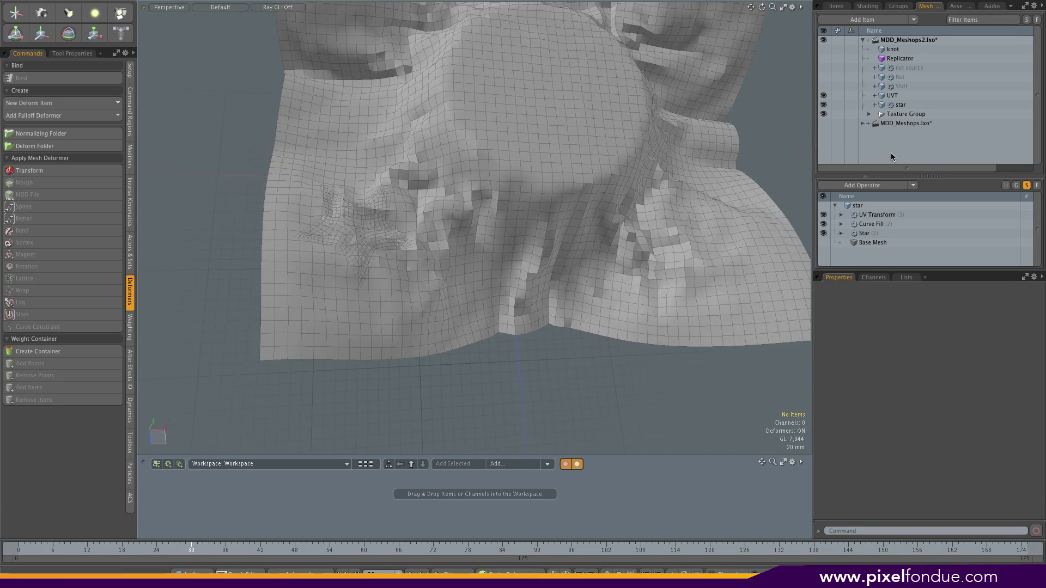
# Step: Hide the UVT cloth, scrub the timeline to watch the star deform by itself, and show the cloth again
pyautogui.click(823, 95)
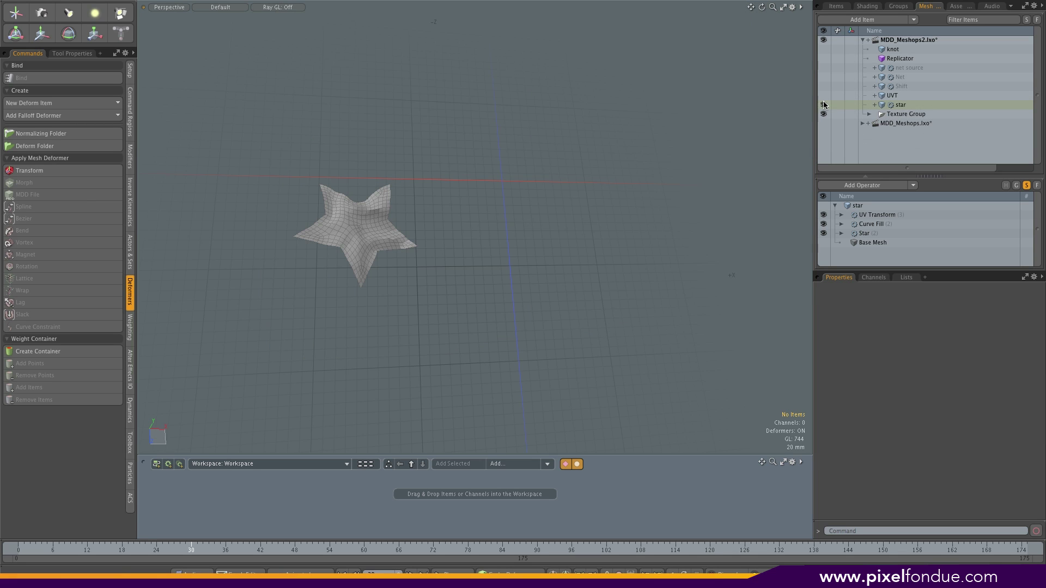
pyautogui.keyDown('ctrl'); pyautogui.keyDown('alt'); pyautogui.moveTo(665, 175); pyautogui.dragTo(642, 217); pyautogui.keyUp('alt'); pyautogui.keyUp('ctrl')
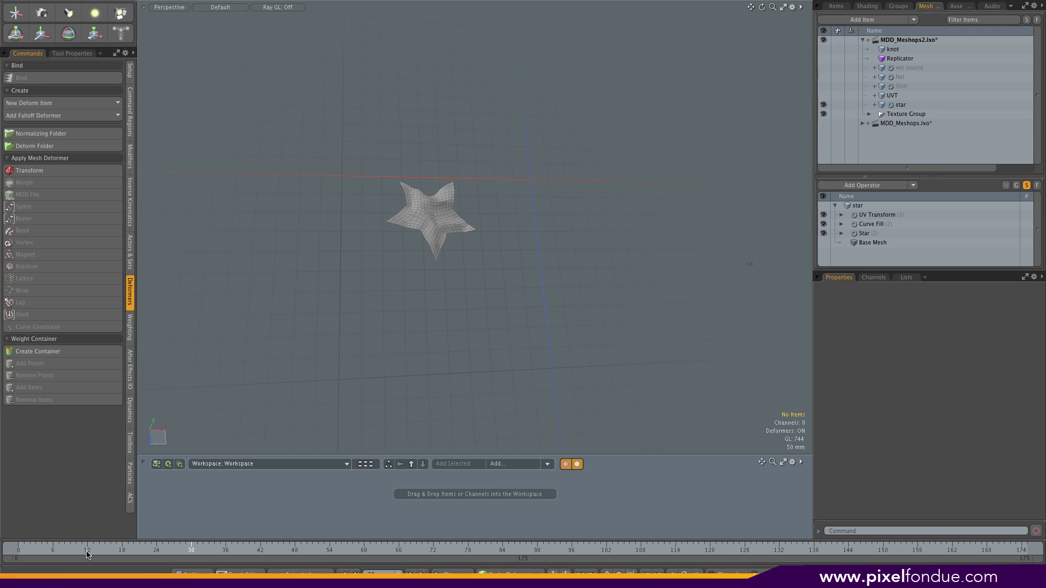
pyautogui.moveTo(84, 552); pyautogui.dragTo(179, 552)
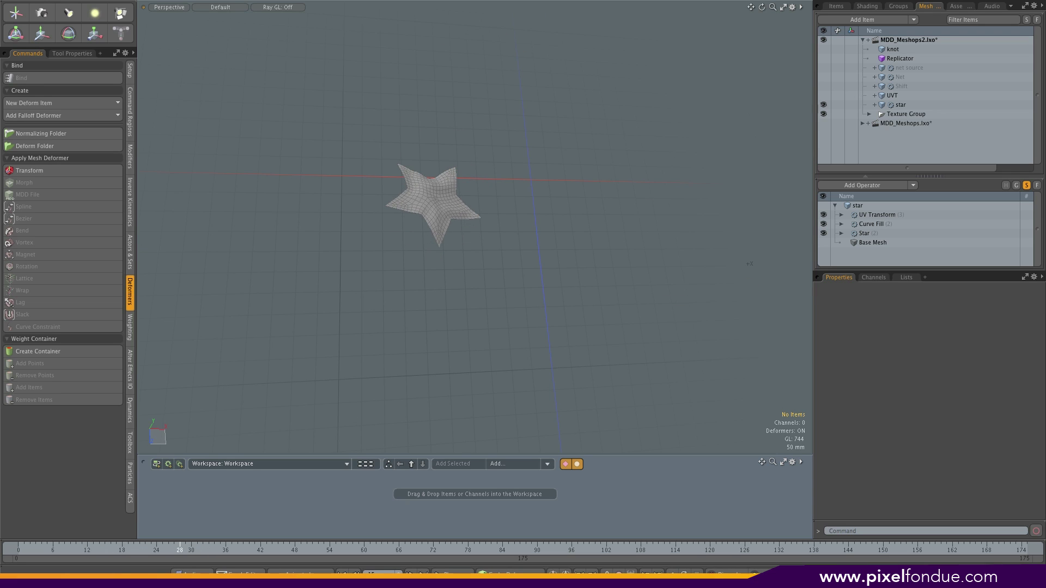
pyautogui.click(823, 96)
pyautogui.press('a')
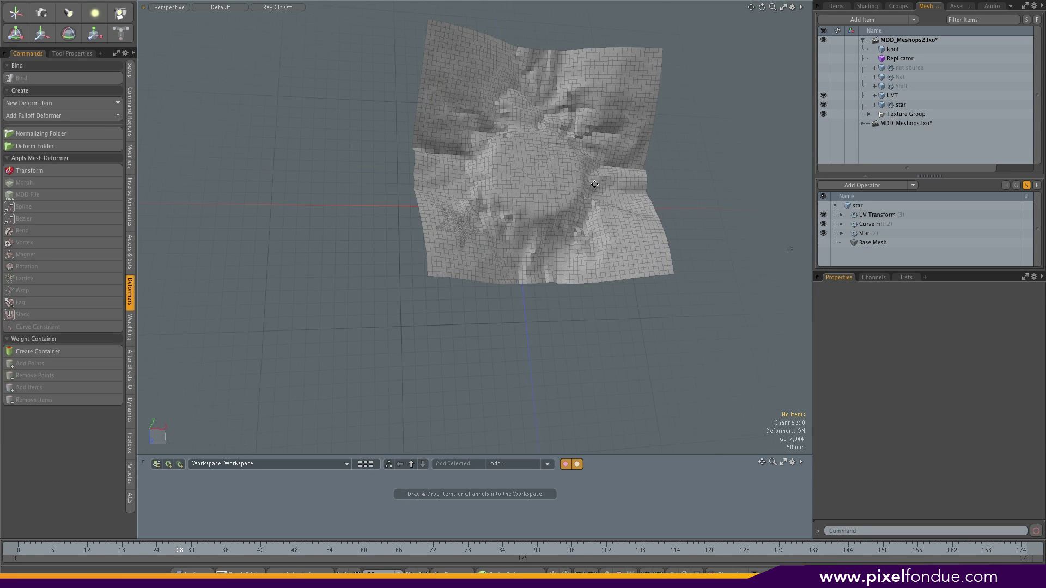
# Step: Add an Array mesh operation above Curve Fill in the star's operator stack
pyautogui.click(873, 225)
pyautogui.click(870, 187)
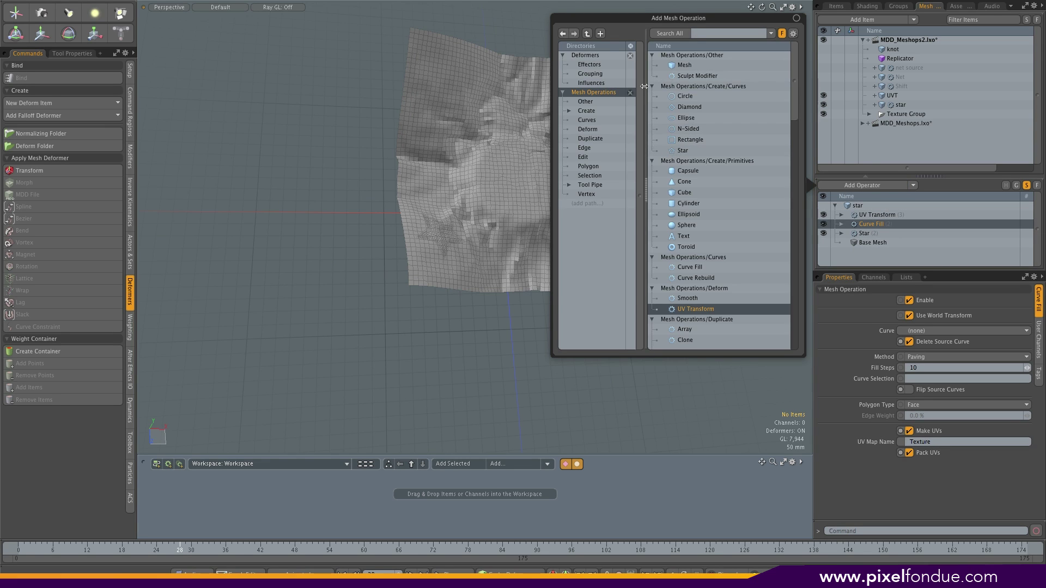
pyautogui.write('array')
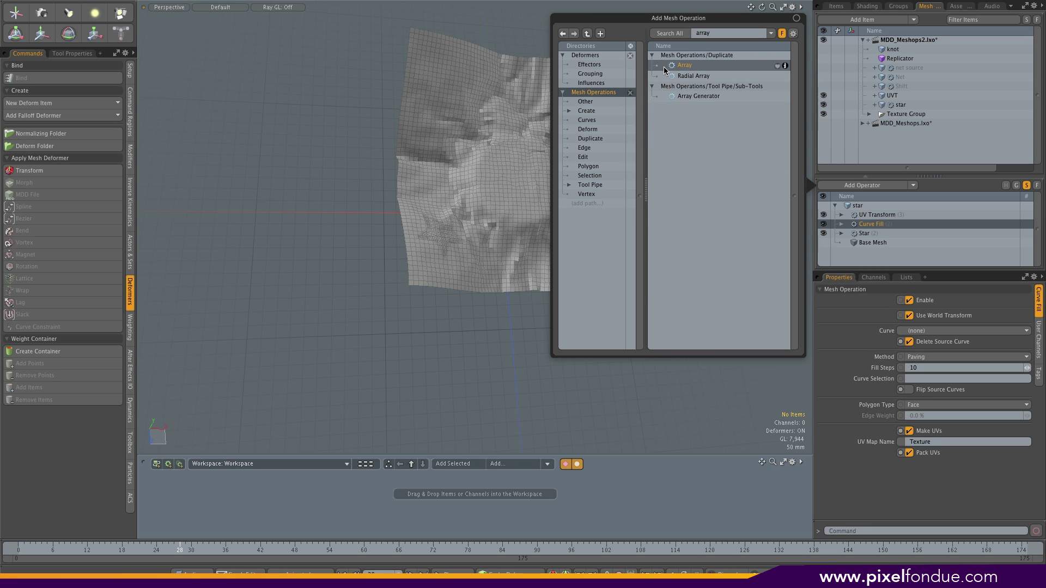
pyautogui.doubleClick(668, 66)
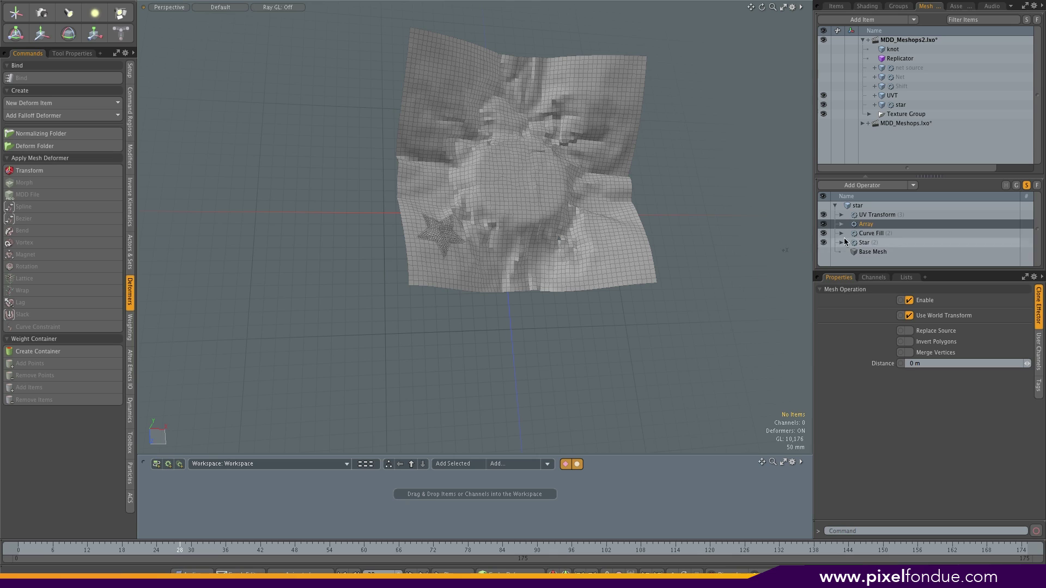
# Step: Turn off the star's UV Transform and open the settings of the Array Generator inside the Array operation
pyautogui.click(823, 214)
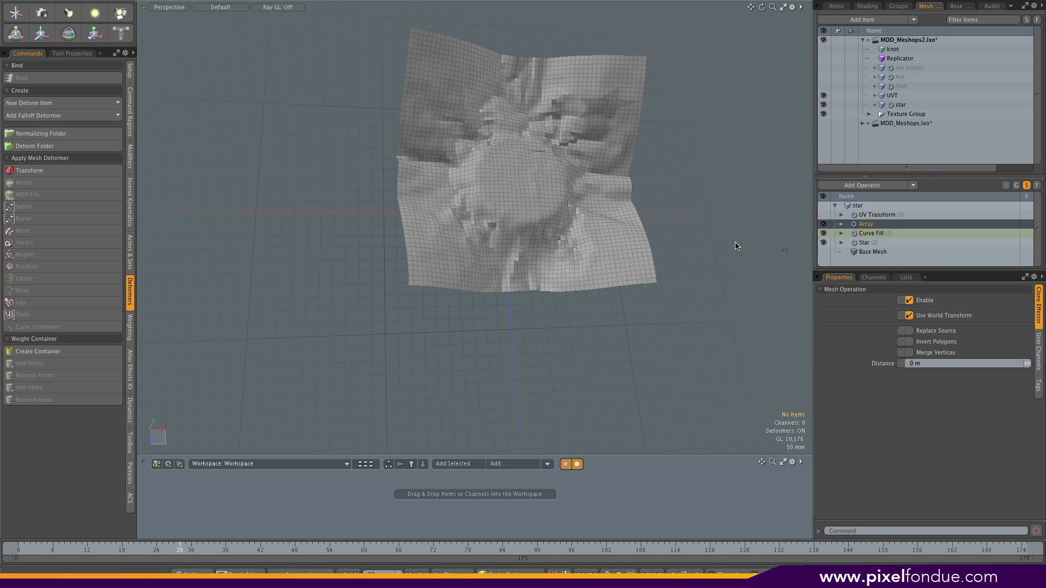
pyautogui.scroll(-3, 675, 196)
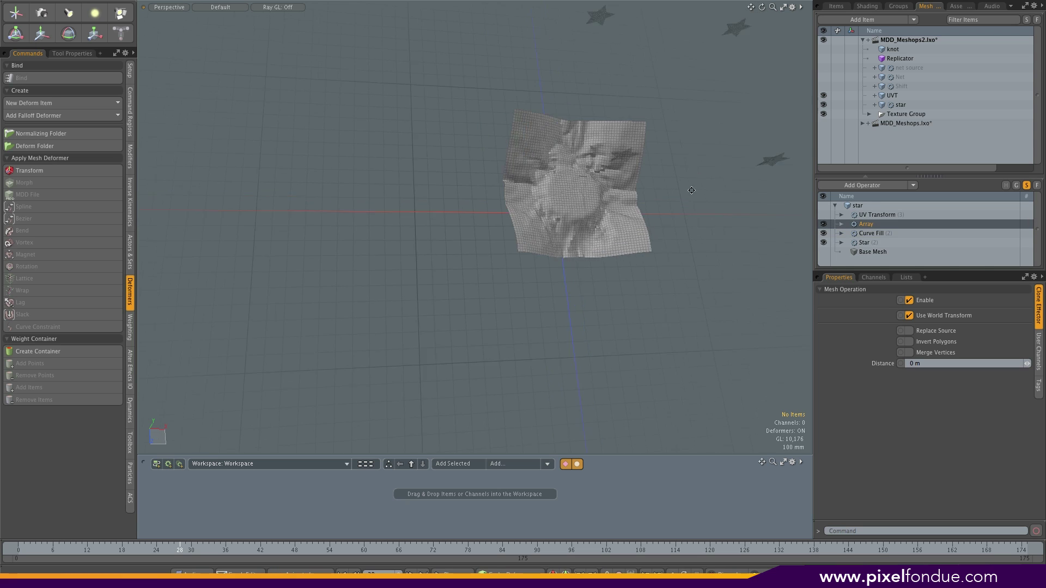
pyautogui.keyDown('alt'); pyautogui.moveTo(676, 201); pyautogui.dragTo(561, 134); pyautogui.keyUp('alt')
pyautogui.click(841, 224)
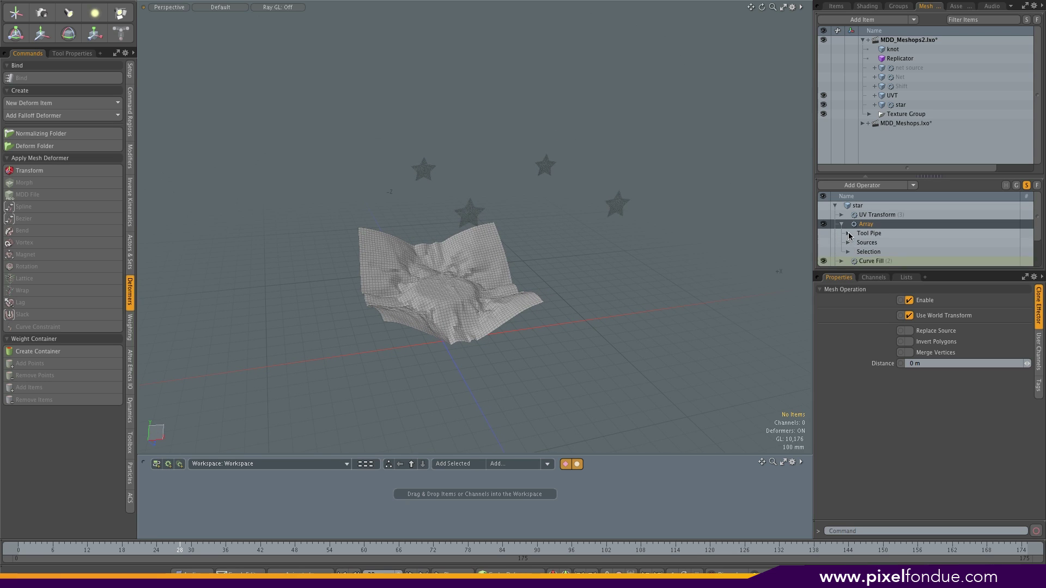
pyautogui.click(847, 234)
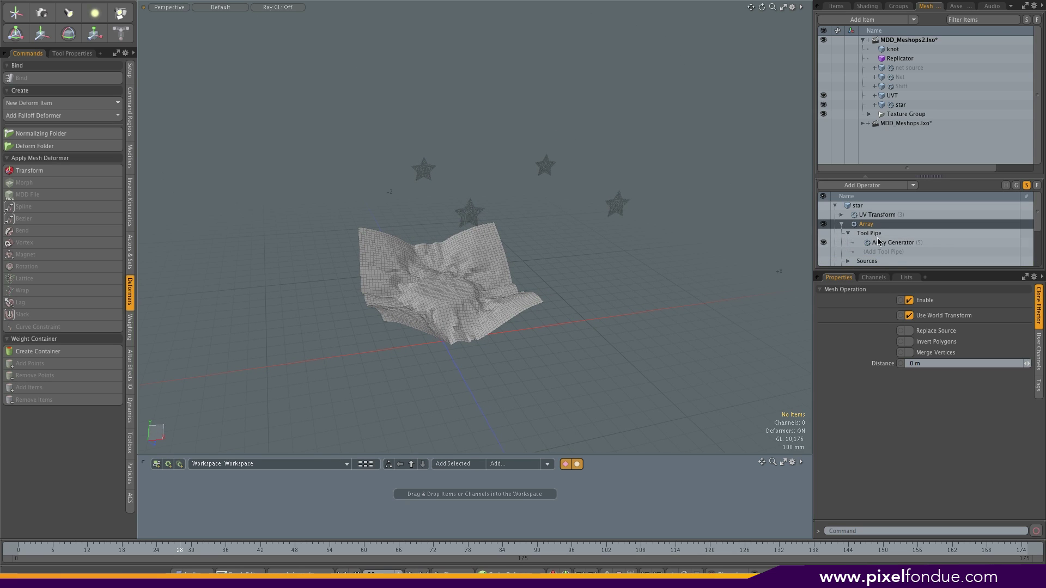
pyautogui.click(896, 243)
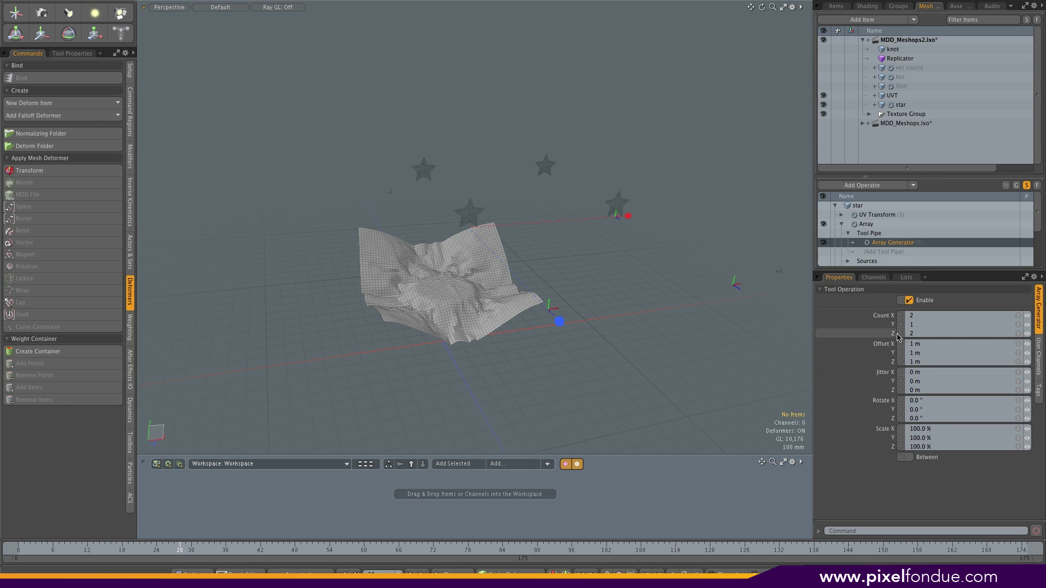
# Step: Set the Array Generator's counts to 4 in X, 4 in Y and 1 in Z
pyautogui.click(923, 317)
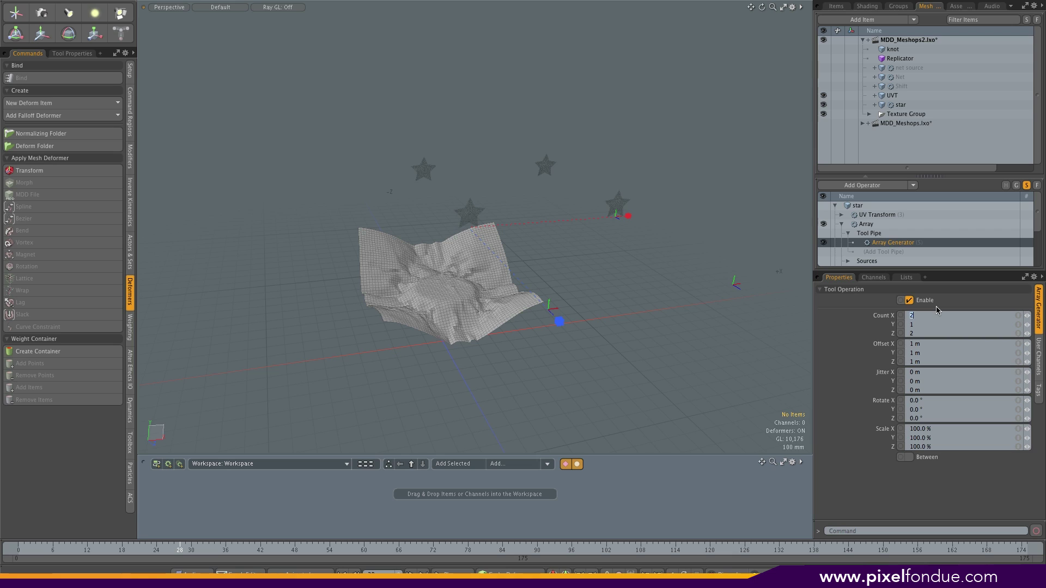
pyautogui.press('Tab')
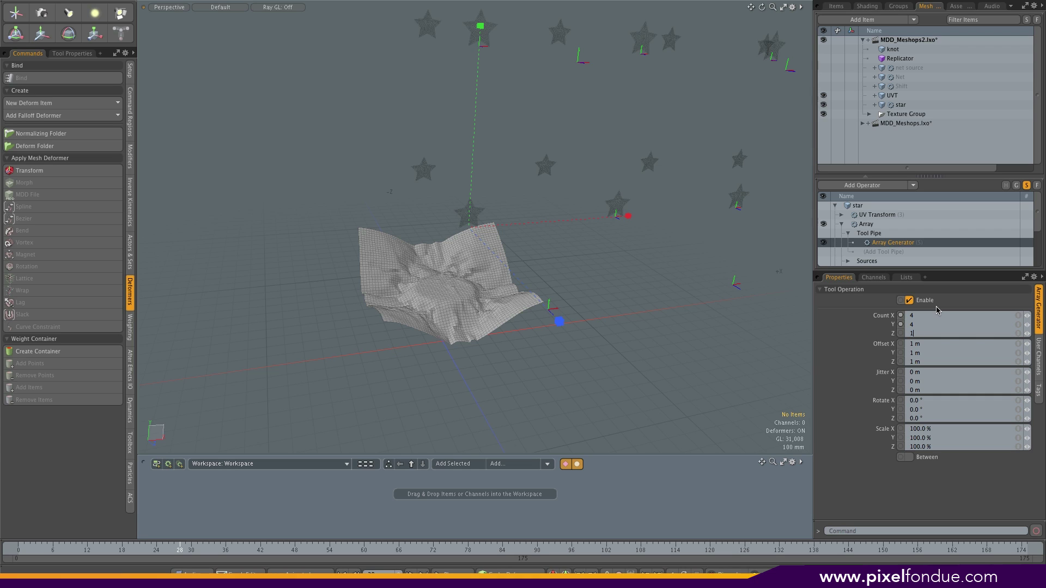
pyautogui.write('1')
pyautogui.press('Tab')
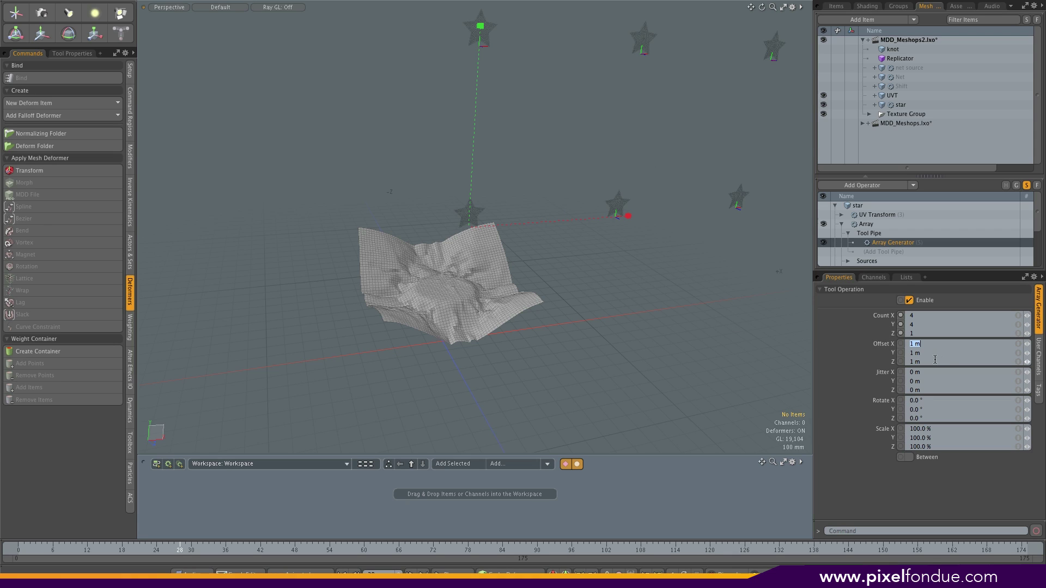
# Step: Set the star array's offsets to 200 mm in X and -200 mm in Y, and check the grid beside the cloth
pyautogui.write('.2')
pyautogui.press('Tab')
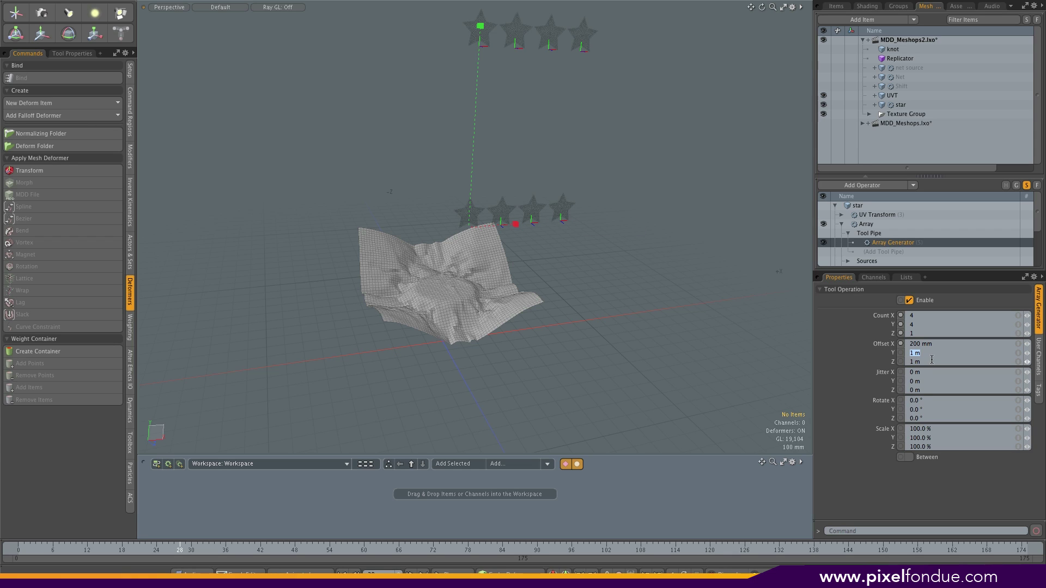
pyautogui.write('-.2')
pyautogui.press('Tab')
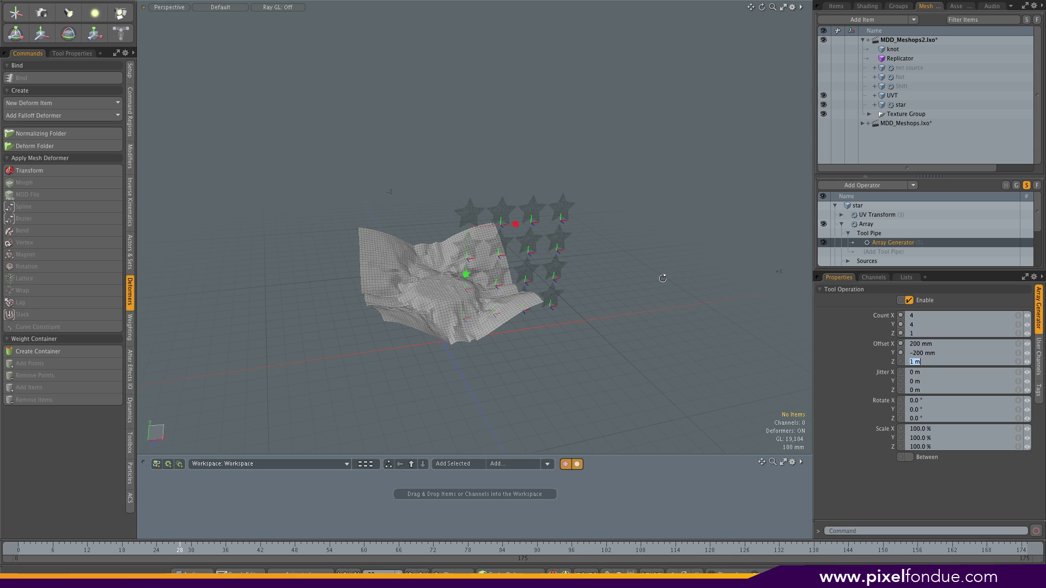
pyautogui.keyDown('alt'); pyautogui.moveTo(632, 300); pyautogui.dragTo(611, 314); pyautogui.keyUp('alt')
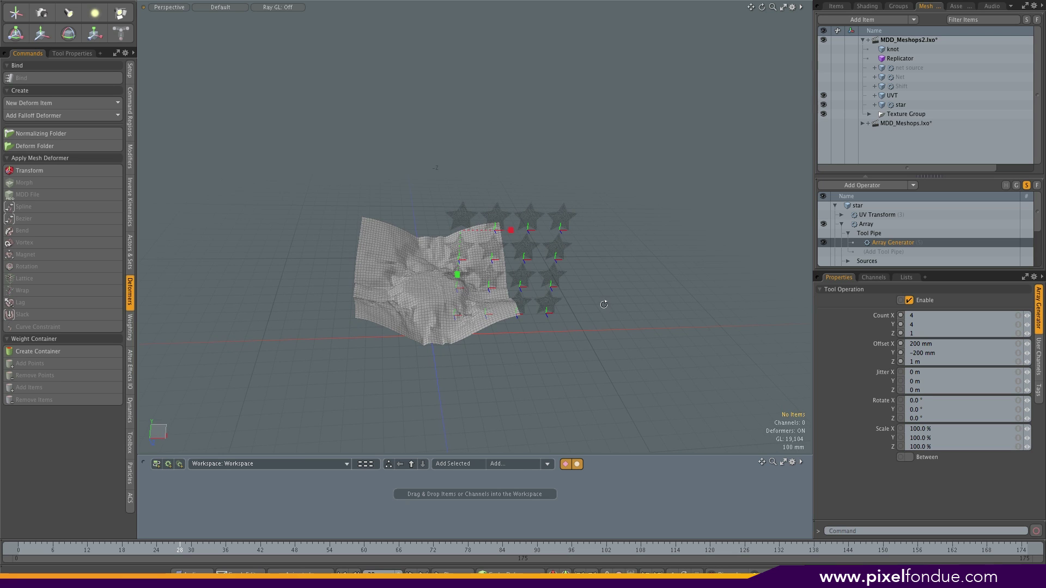
pyautogui.keyDown('alt'); pyautogui.moveTo(581, 276); pyautogui.dragTo(650, 300); pyautogui.keyUp('alt')
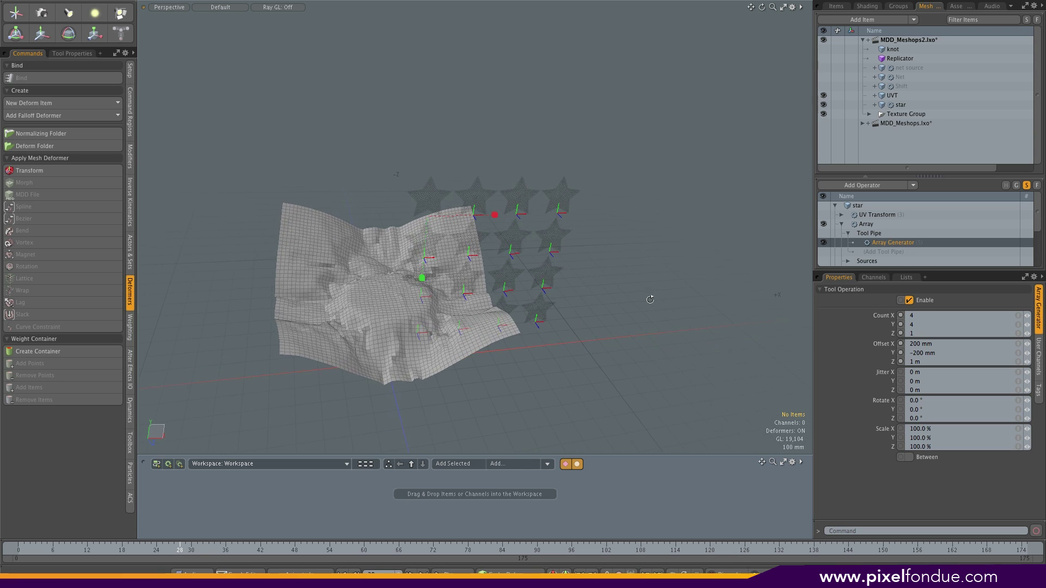
# Step: Turn the star's UV Transform back on and inspect the star array on the cloth from the front
pyautogui.click(823, 224)
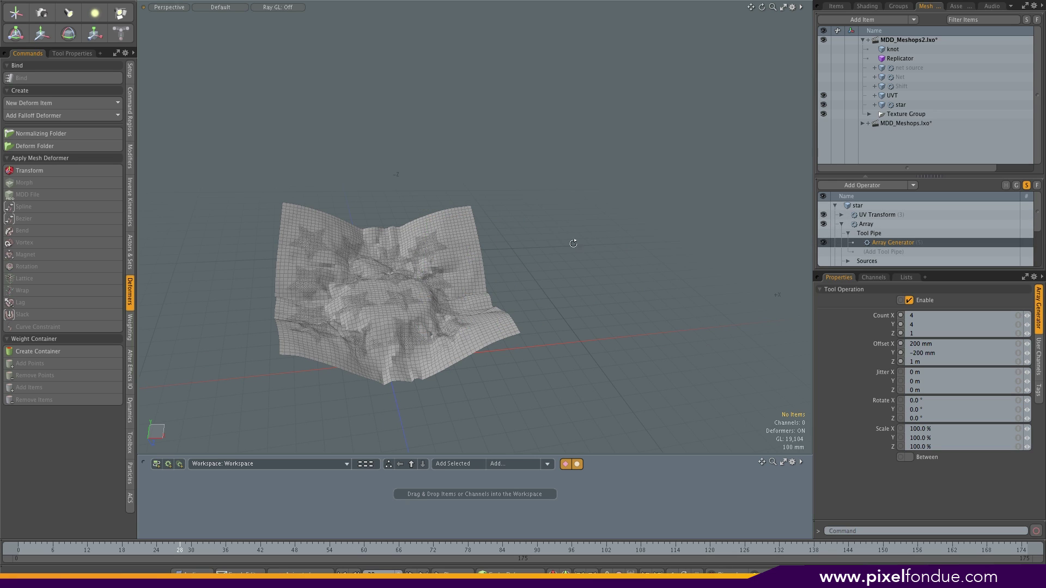
pyautogui.keyDown('alt'); pyautogui.moveTo(552, 270); pyautogui.dragTo(471, 389); pyautogui.keyUp('alt')
pyautogui.keyDown('ctrl'); pyautogui.keyDown('alt'); pyautogui.moveTo(376, 366); pyautogui.dragTo(411, 374); pyautogui.keyUp('alt'); pyautogui.keyUp('ctrl')
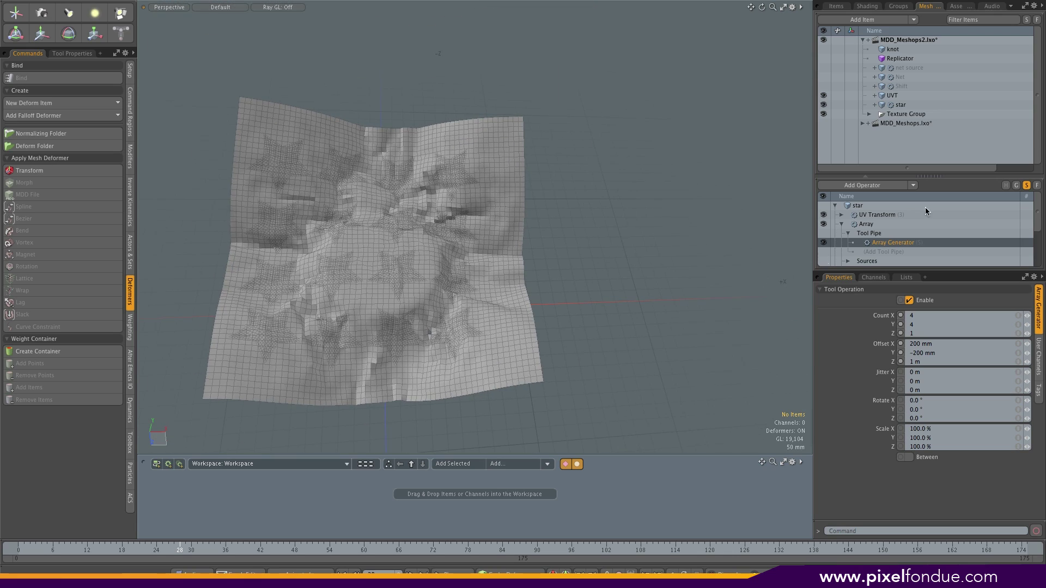
# Step: Hide the UVT cloth and scrub the timeline to watch the star array deform
pyautogui.click(823, 95)
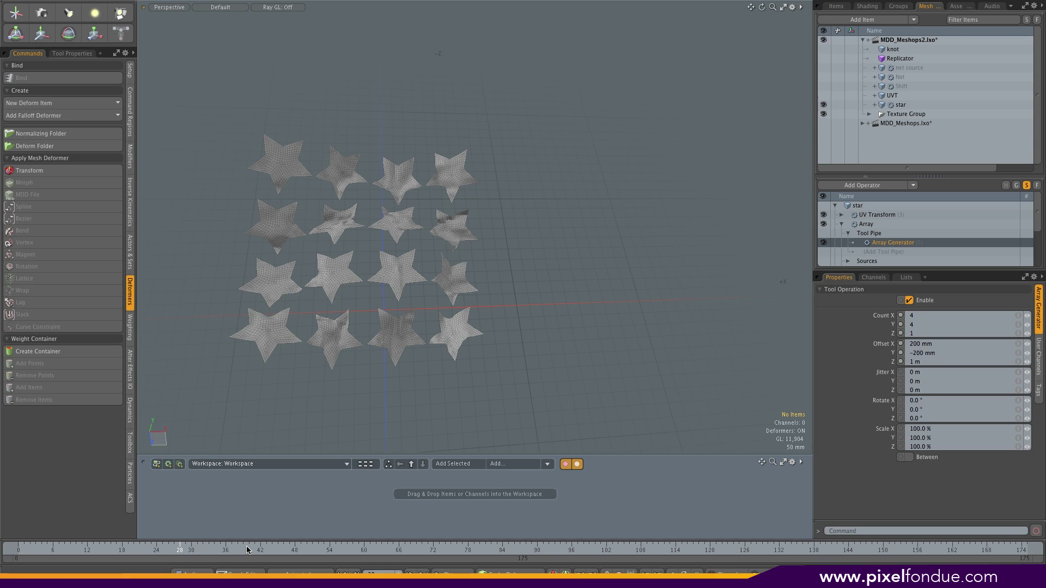
pyautogui.press('space')
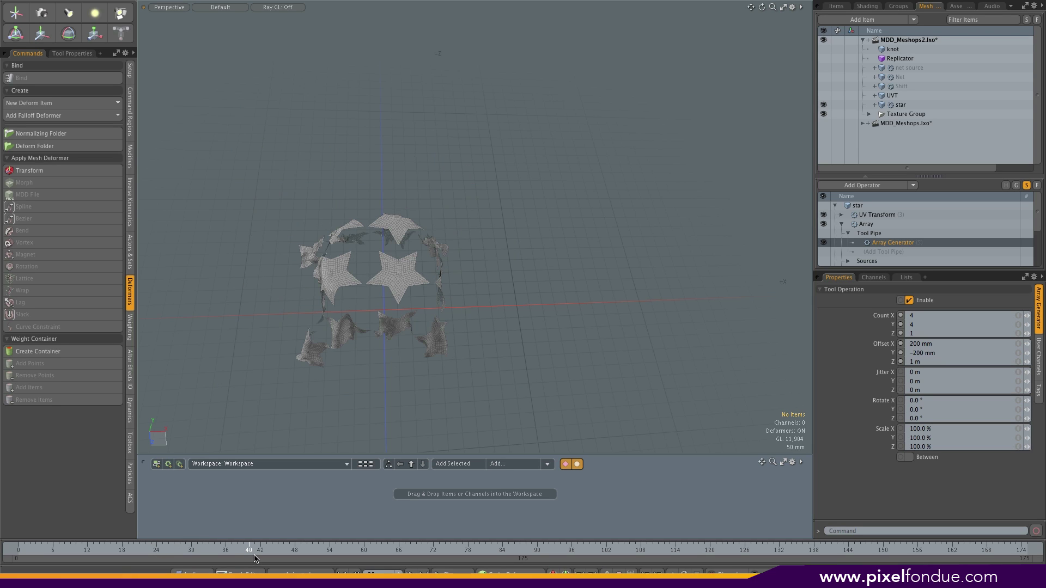
pyautogui.moveTo(255, 558); pyautogui.dragTo(254, 558)
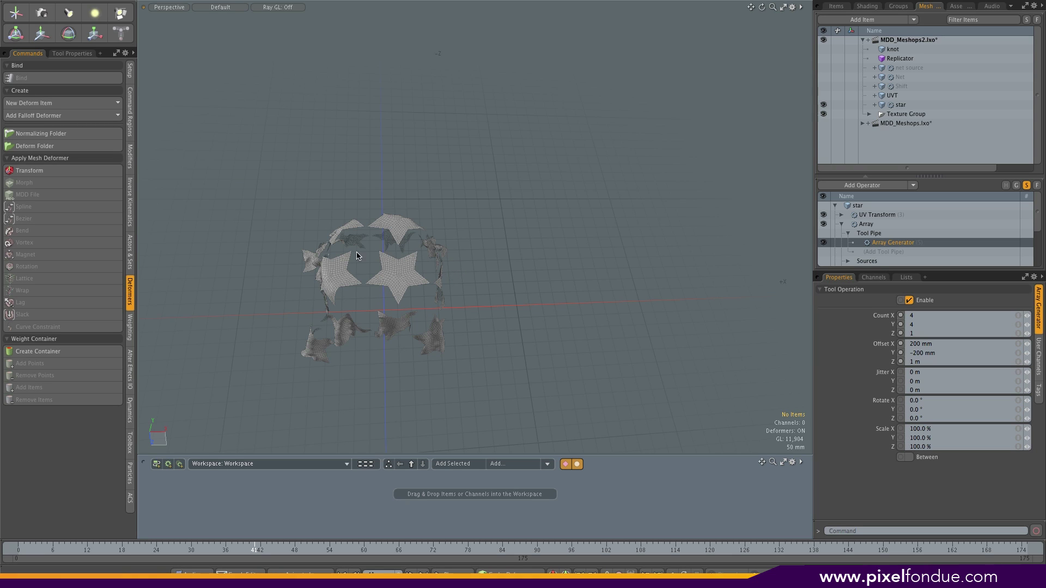
# Step: Switch to Marvelous Designer and examine the inflatable duck float's 2D pattern pieces
pyautogui.click(389, 335)
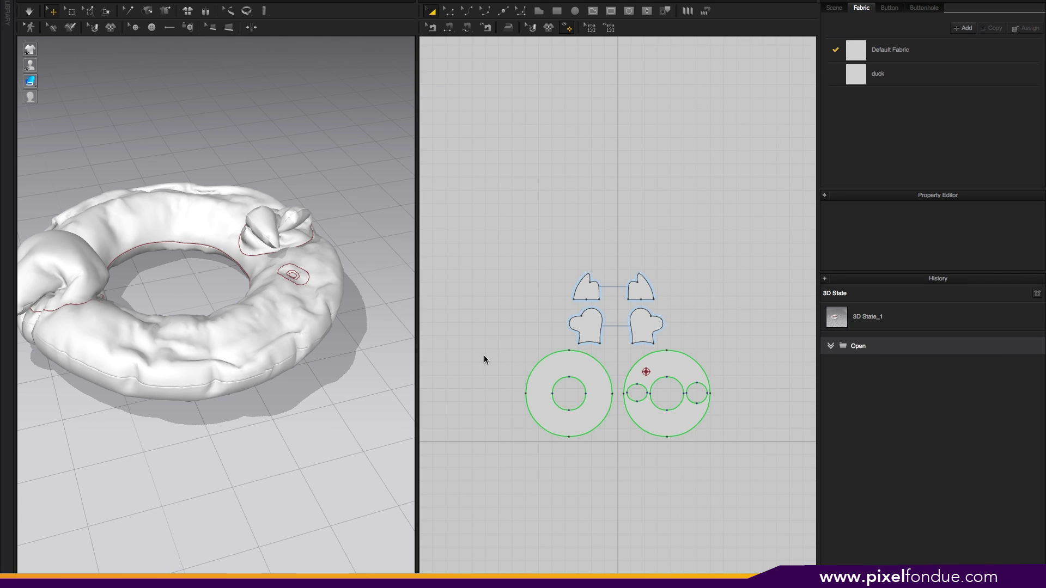
pyautogui.moveTo(504, 345); pyautogui.dragTo(481, 340, button='right')
pyautogui.scroll(-4, 495, 313)
pyautogui.scroll(3, 606, 228)
pyautogui.scroll(5, 605, 228)
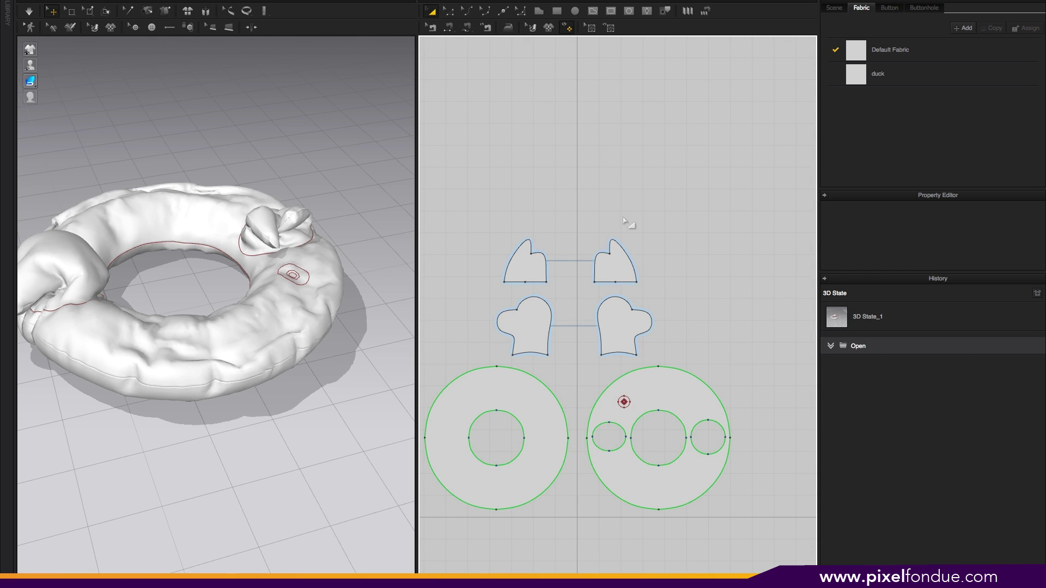
pyautogui.moveTo(628, 215); pyautogui.dragTo(642, 107, button='right')
pyautogui.click(660, 297)
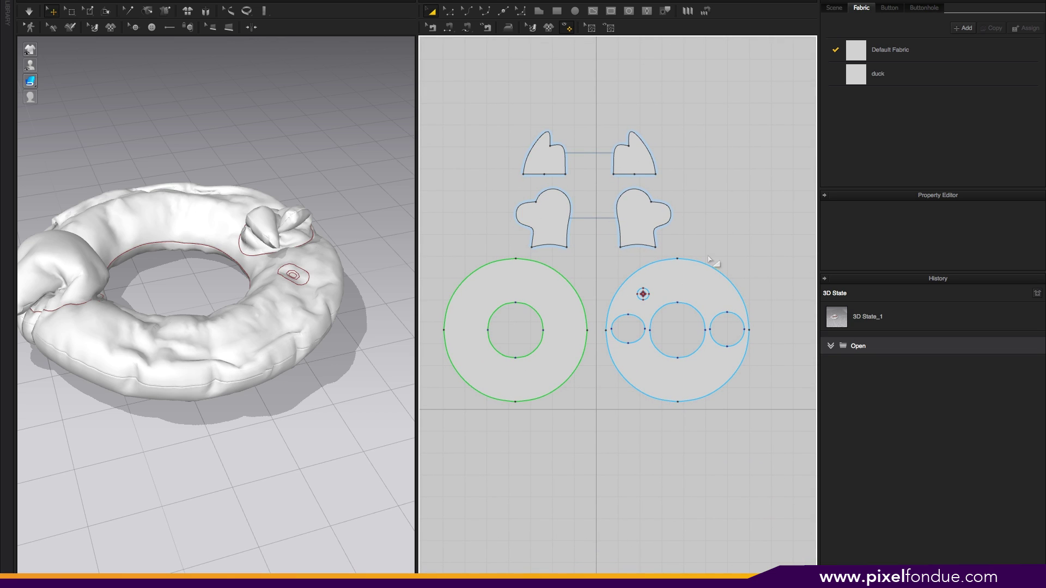
# Step: Examine the concentric valve circles on the ring pattern with the attachment holes
pyautogui.click(727, 215)
pyautogui.moveTo(675, 244); pyautogui.dragTo(677, 237, button='middle')
pyautogui.moveTo(654, 266); pyautogui.dragTo(680, 229, button='right')
pyautogui.scroll(6, 681, 230)
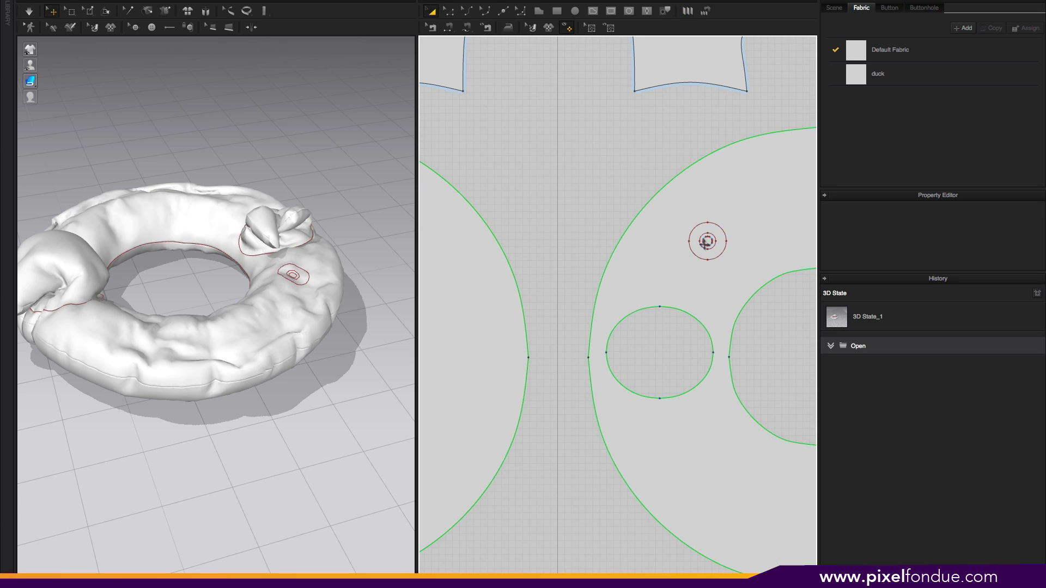
pyautogui.click(716, 235)
pyautogui.click(588, 200)
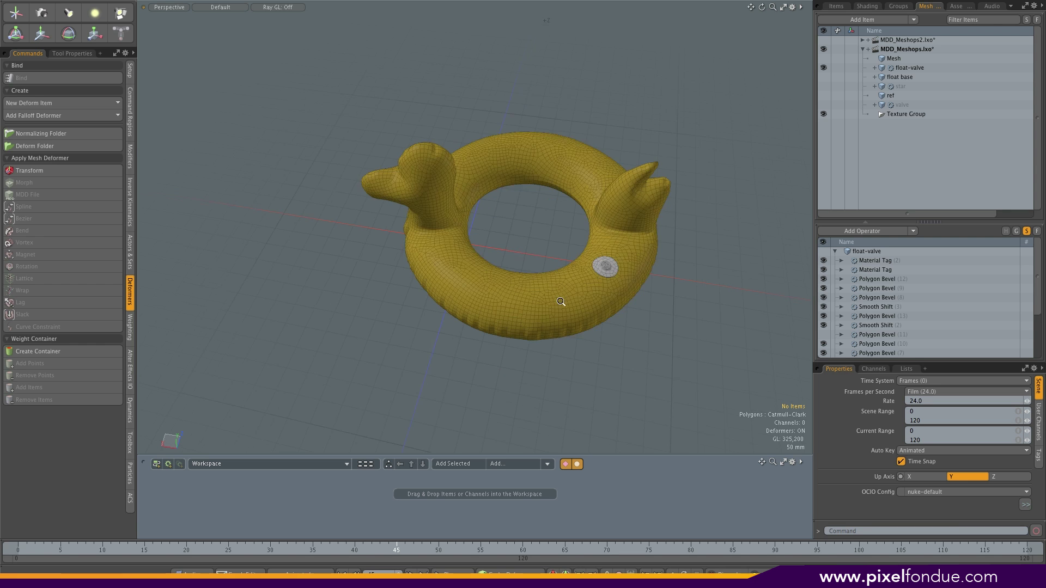
# Step: Switch to Modo and inspect the valve geometry and the whole duck float in the MDD_Meshops scene
pyautogui.scroll(3, 612, 312)
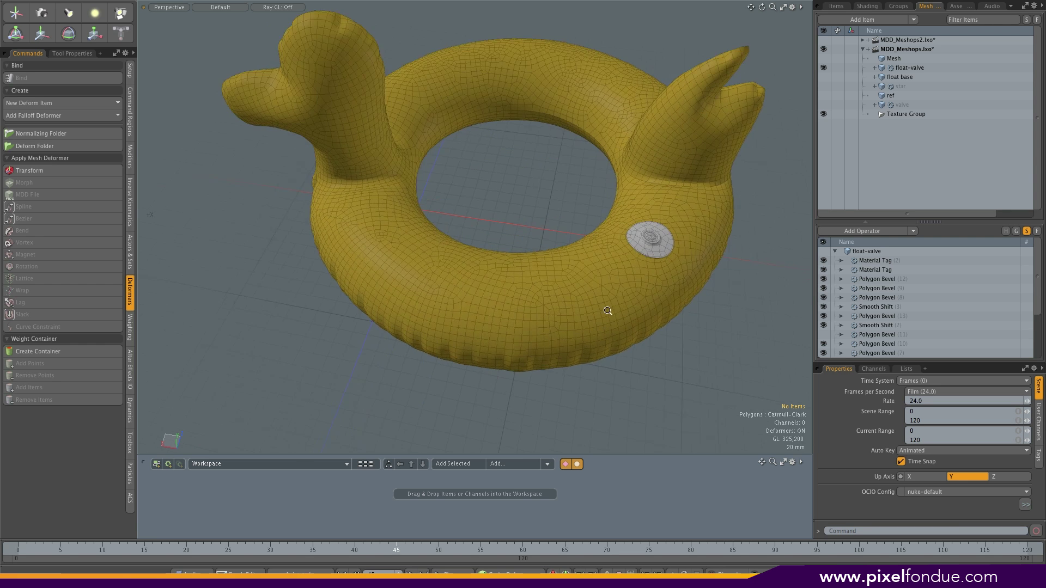
pyautogui.scroll(2, 644, 244)
pyautogui.scroll(3, 591, 250)
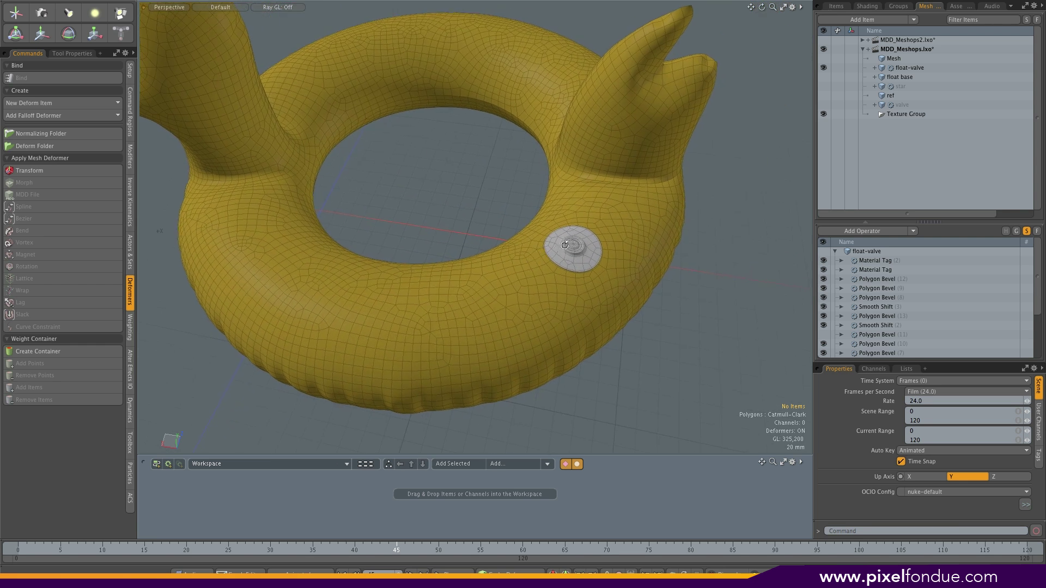
pyautogui.scroll(4, 566, 243)
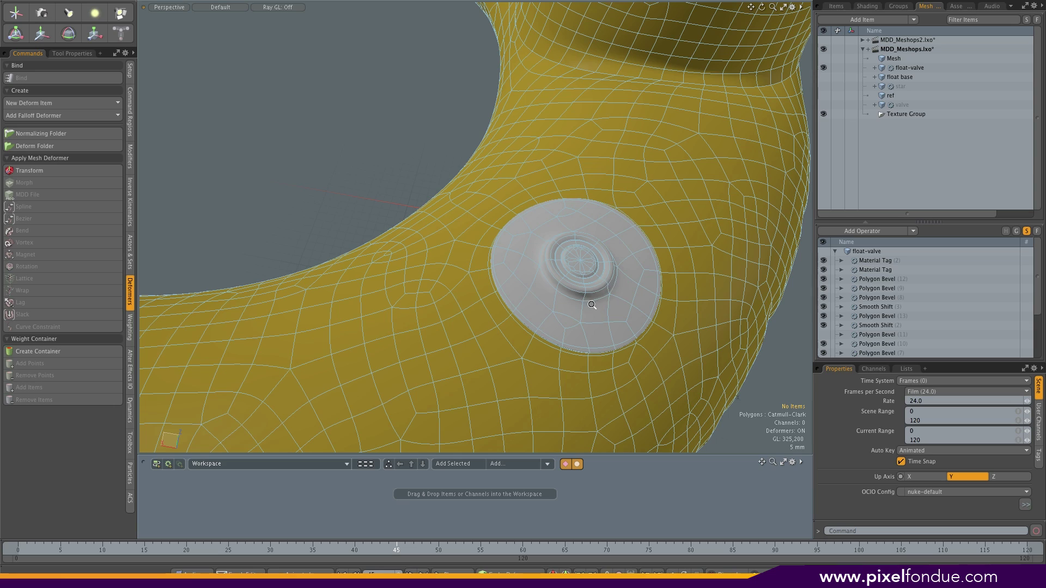
pyautogui.scroll(-2, 543, 310)
pyautogui.keyDown('ctrl'); pyautogui.keyDown('alt'); pyautogui.moveTo(542, 311); pyautogui.dragTo(464, 176); pyautogui.keyUp('alt'); pyautogui.keyUp('ctrl')
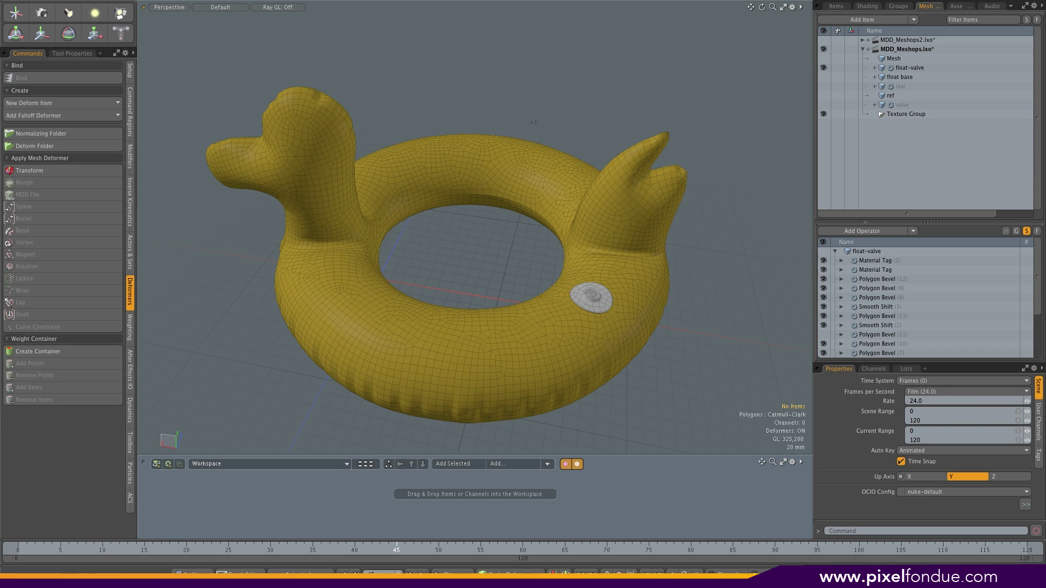
# Step: Go to frame 4, hide the float-valve mesh, and show the float base and valve meshes
pyautogui.click(110, 550)
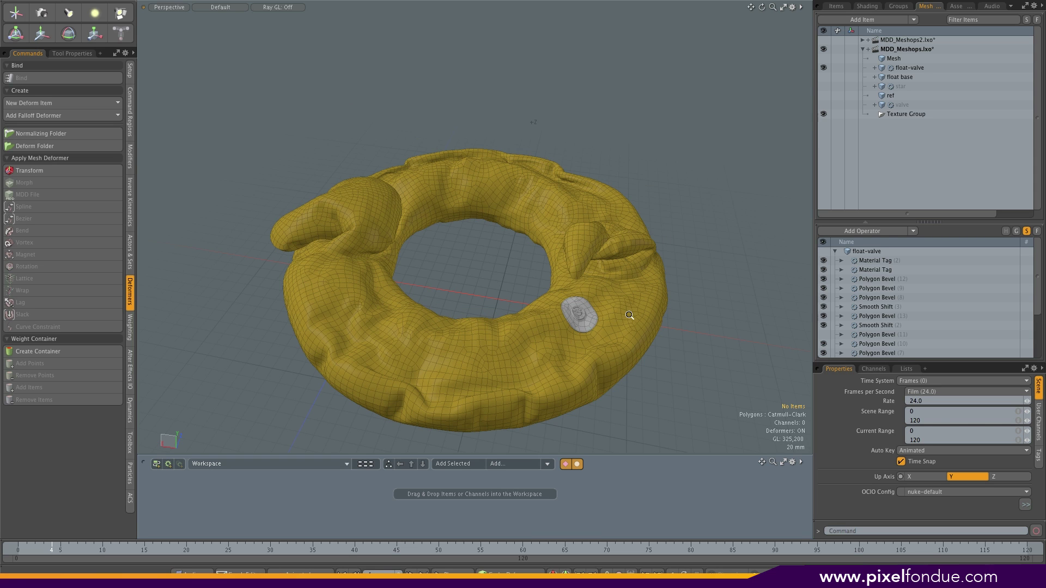
pyautogui.moveTo(631, 318)
pyautogui.keyDown('ctrl'); pyautogui.keyDown('alt'); pyautogui.mouseDown()
pyautogui.moveTo(702, 329)
pyautogui.moveTo(631, 332)
pyautogui.mouseUp(); pyautogui.keyUp('alt'); pyautogui.keyUp('ctrl')
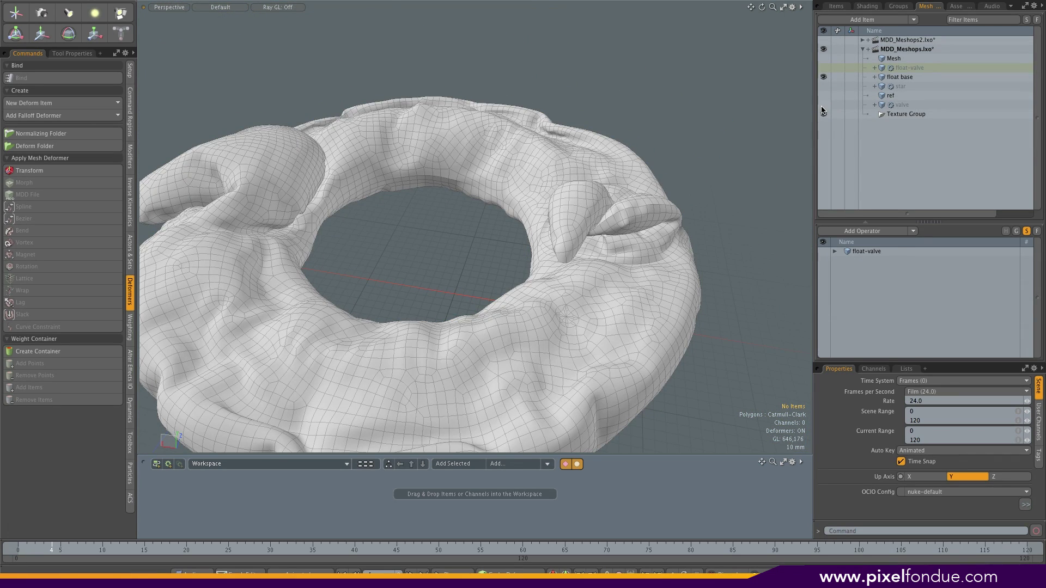
pyautogui.click(824, 105)
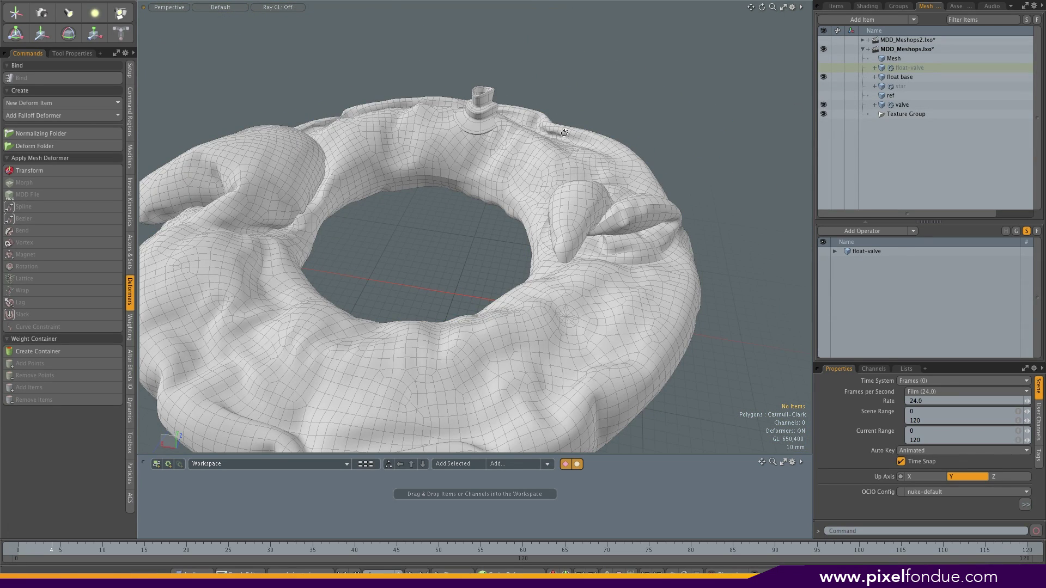
# Step: Examine the valve's placement on the crumpled float base from several angles at frame 4
pyautogui.keyDown('alt'); pyautogui.moveTo(564, 133); pyautogui.dragTo(540, 205); pyautogui.keyUp('alt')
pyautogui.keyDown('alt'); pyautogui.moveTo(711, 224); pyautogui.dragTo(763, 172); pyautogui.keyUp('alt')
pyautogui.keyDown('ctrl'); pyautogui.keyDown('alt'); pyautogui.moveTo(500, 179); pyautogui.dragTo(436, 185); pyautogui.keyUp('alt'); pyautogui.keyUp('ctrl')
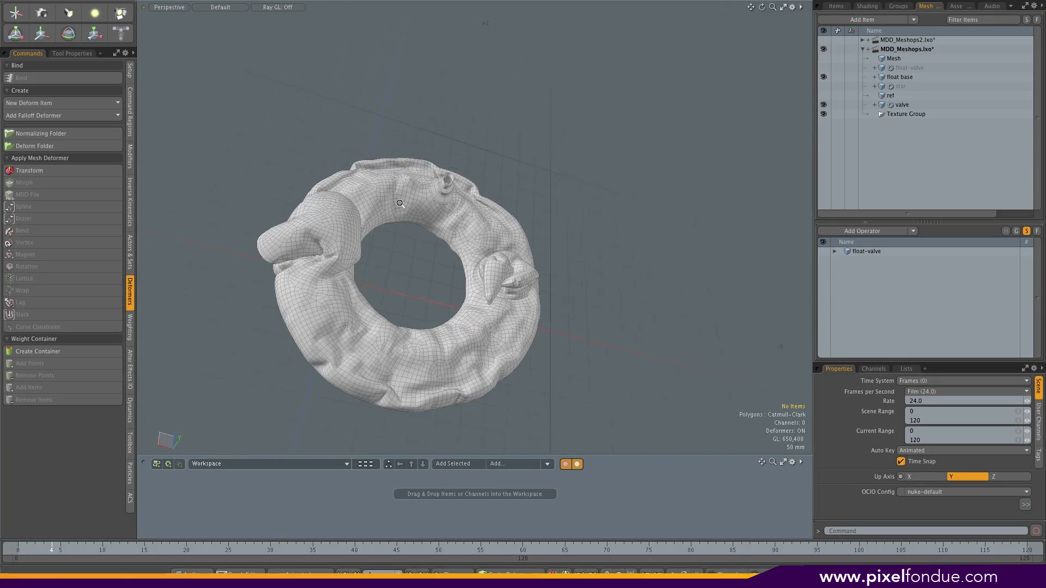
pyautogui.keyDown('alt'); pyautogui.moveTo(468, 321); pyautogui.dragTo(388, 159); pyautogui.keyUp('alt')
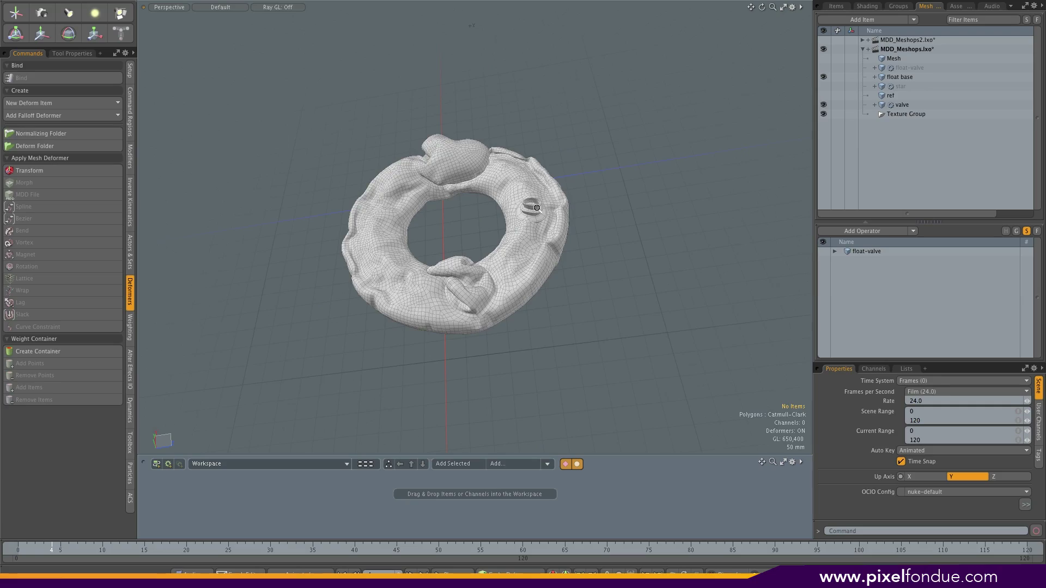
pyautogui.keyDown('ctrl'); pyautogui.keyDown('alt'); pyautogui.moveTo(538, 209); pyautogui.dragTo(474, 245); pyautogui.keyUp('alt'); pyautogui.keyUp('ctrl')
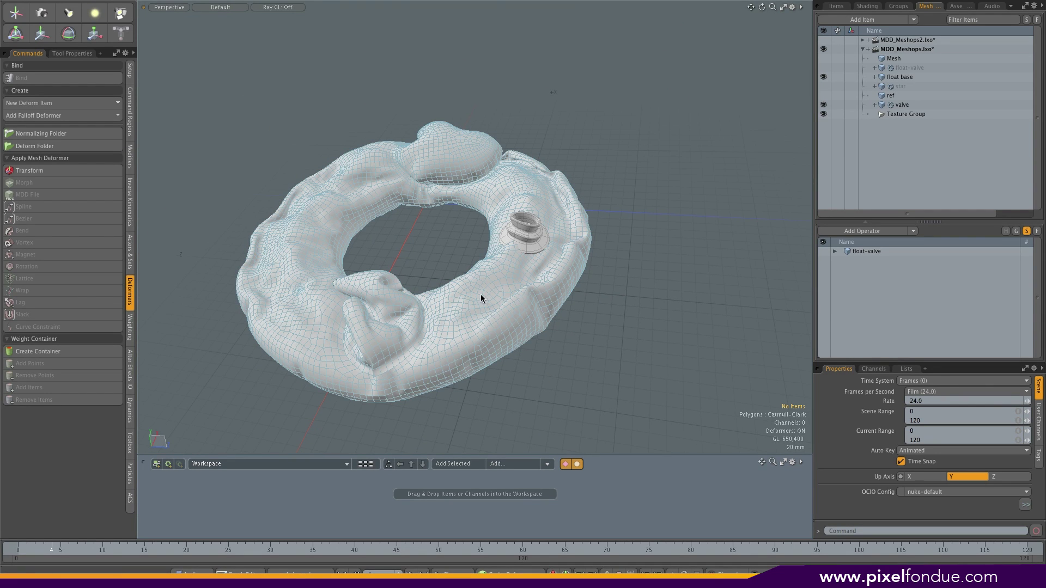
# Step: Try Wrap to Surface in the valve's UV Transform operation, enlarging the properties area to reach the option
pyautogui.click(883, 250)
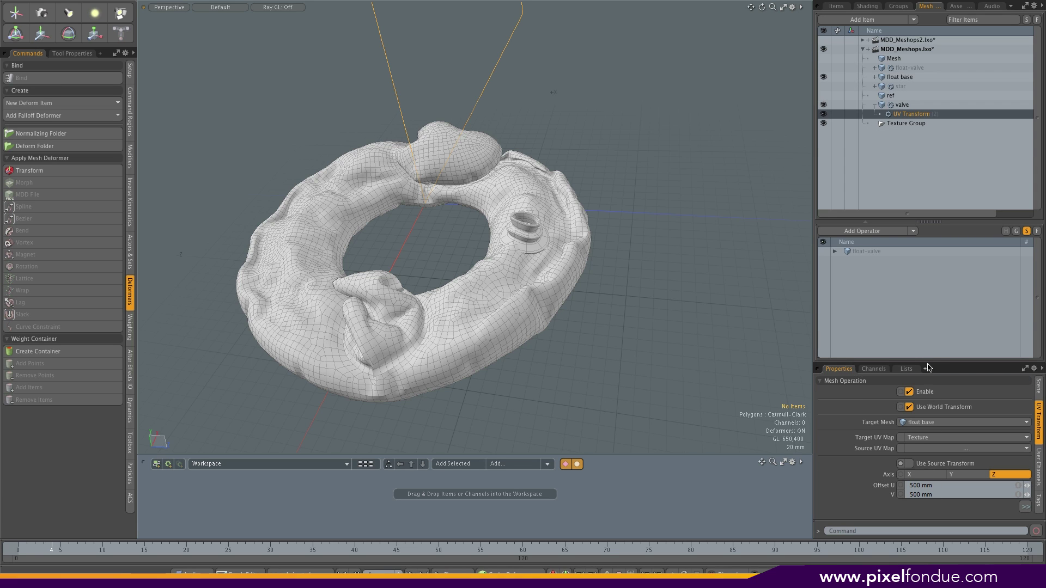
pyautogui.moveTo(933, 361); pyautogui.dragTo(933, 246)
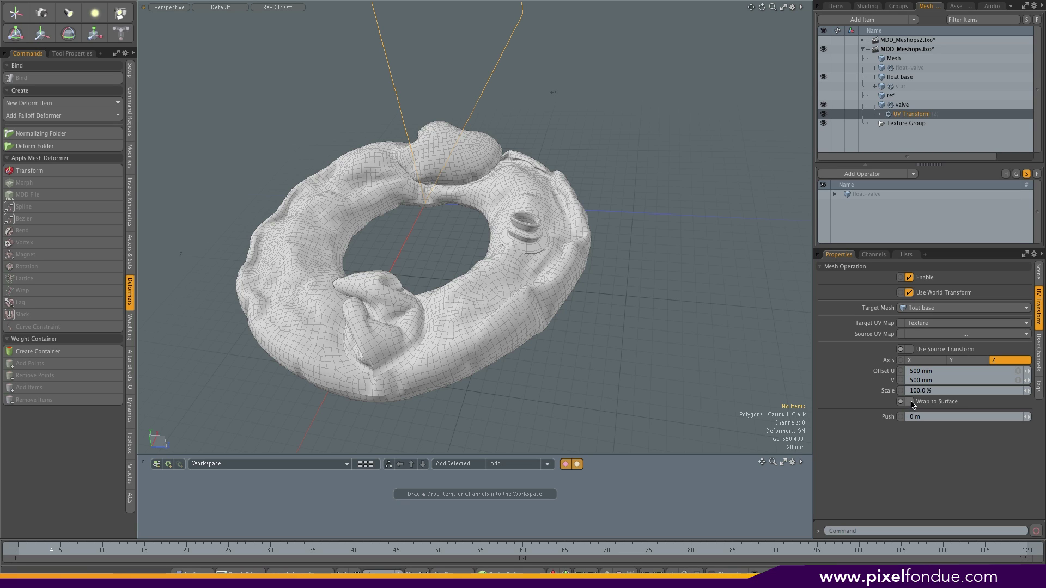
pyautogui.click(910, 402)
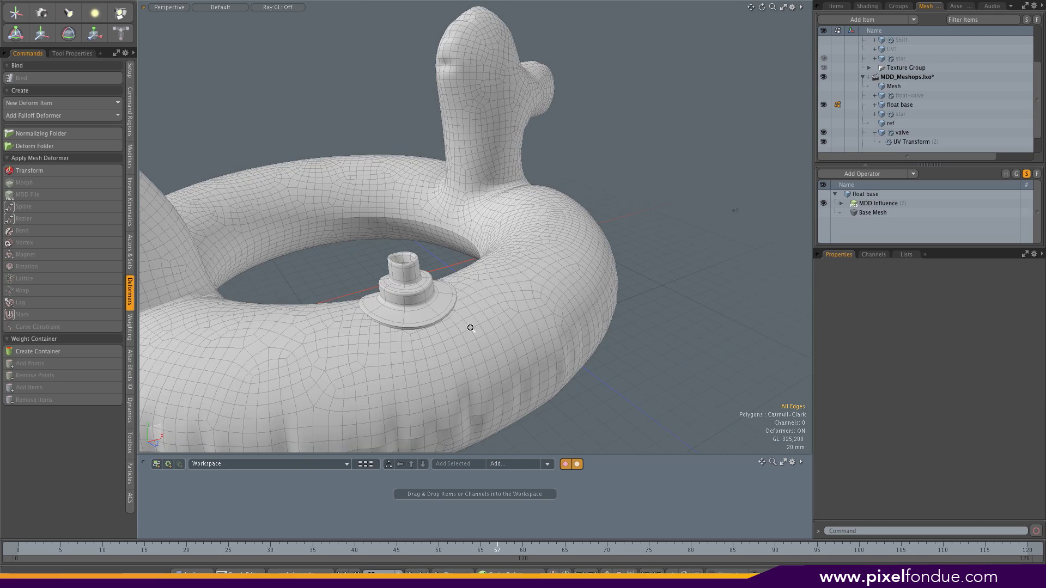
# Step: At frame 57, select the float base mesh and two horizontal edge loops along the ring's outer side below the valve
pyautogui.keyDown('ctrl'); pyautogui.keyDown('alt'); pyautogui.moveTo(470, 328); pyautogui.dragTo(401, 338); pyautogui.keyUp('alt'); pyautogui.keyUp('ctrl')
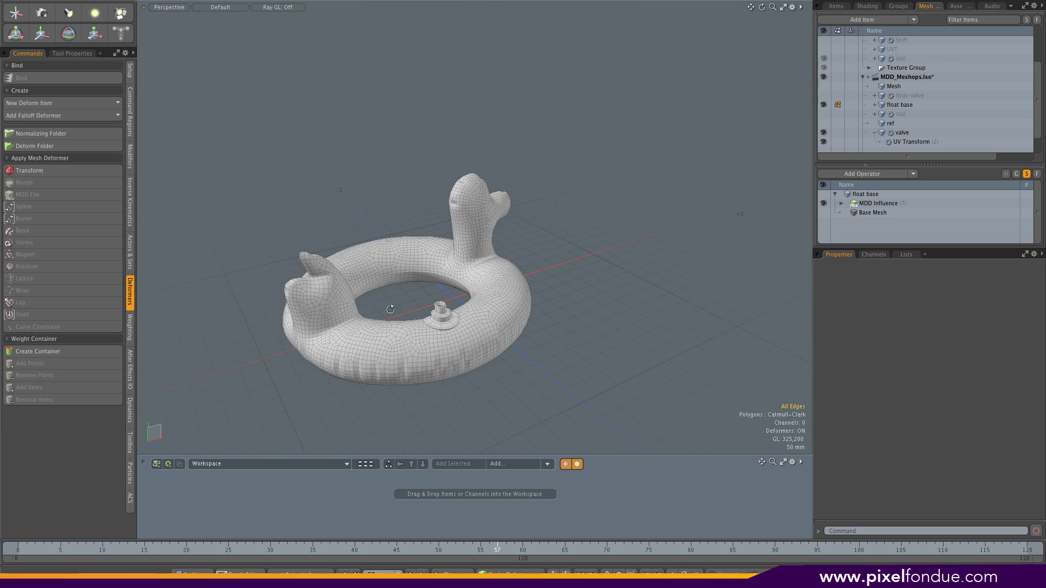
pyautogui.keyDown('alt'); pyautogui.keyDown('shift'); pyautogui.moveTo(404, 285); pyautogui.dragTo(475, 276); pyautogui.keyUp('shift'); pyautogui.keyUp('alt')
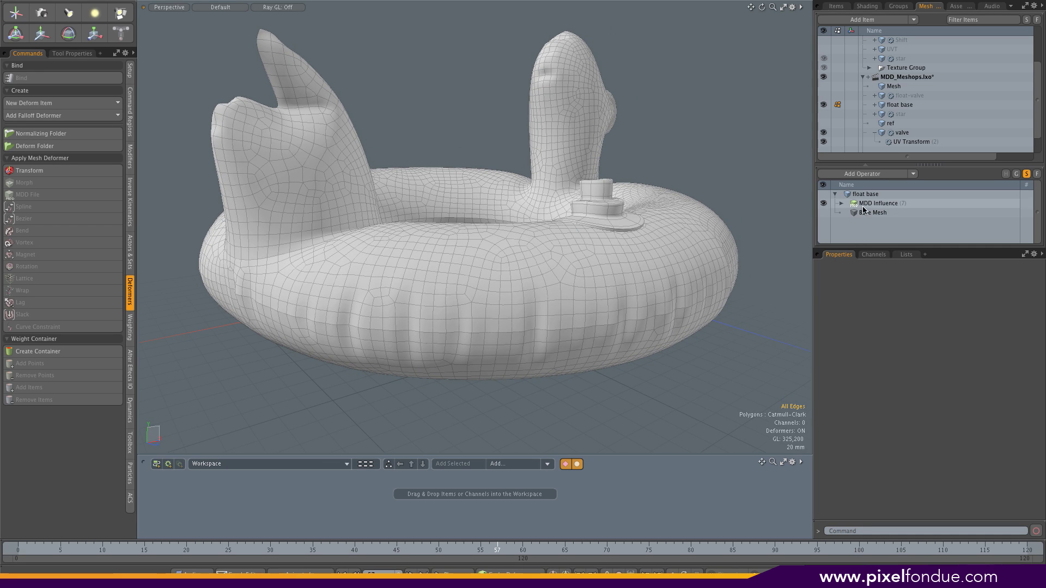
pyautogui.click(878, 196)
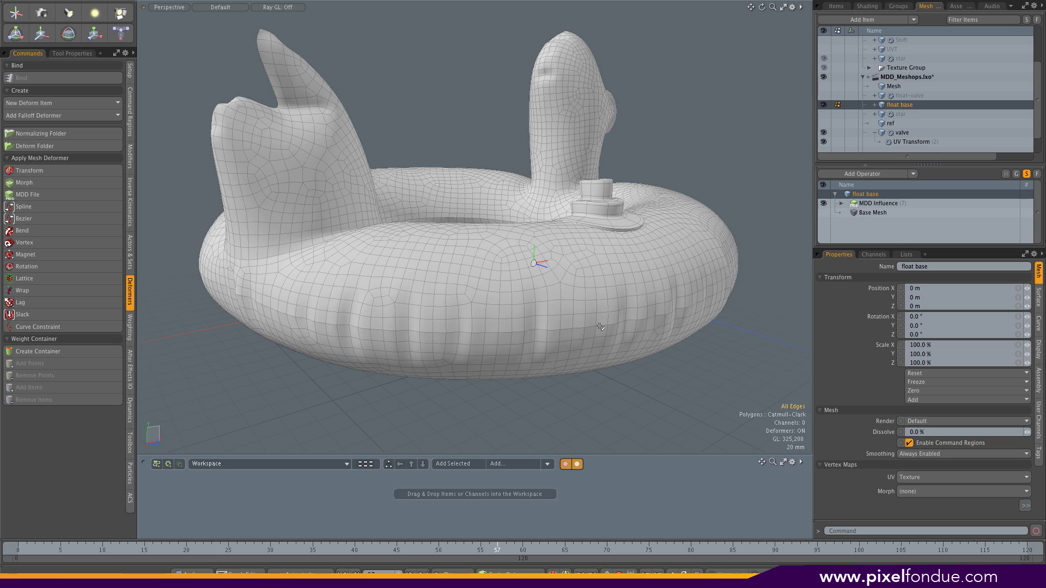
pyautogui.keyDown('ctrl'); pyautogui.keyDown('alt'); pyautogui.moveTo(561, 336); pyautogui.dragTo(595, 289); pyautogui.keyUp('alt'); pyautogui.keyUp('ctrl')
pyautogui.click(587, 276)
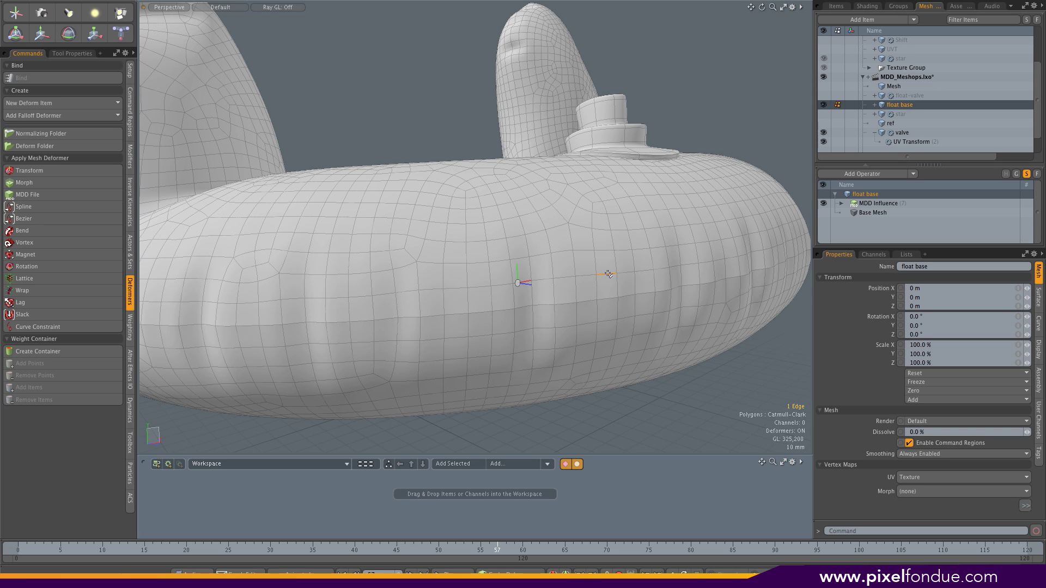
pyautogui.keyDown('shift'); pyautogui.doubleClick(608, 321); pyautogui.keyUp('shift')
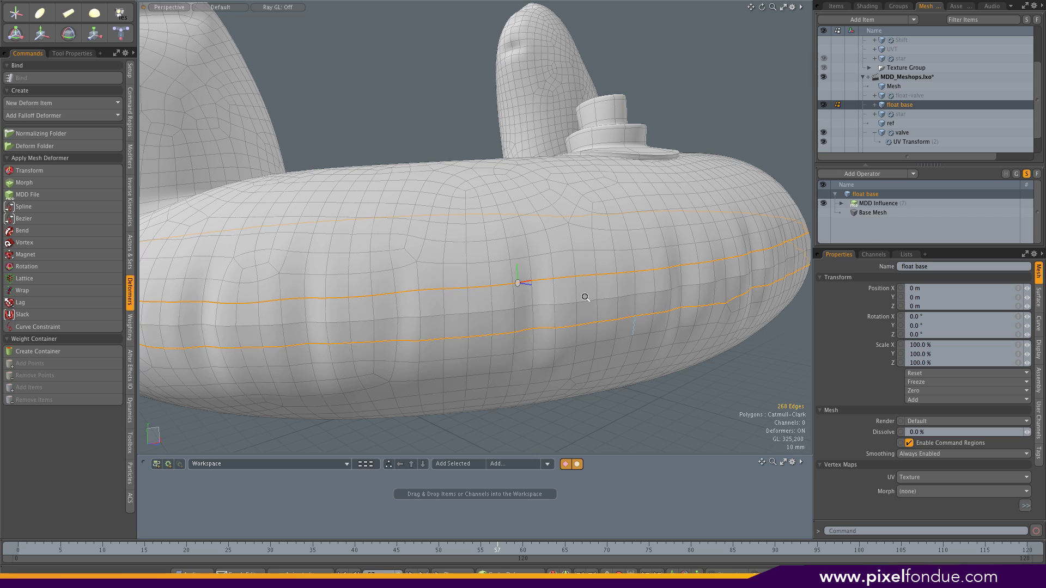
# Step: Extend the lower edge loop selection past the tail so both loops run around the ring's outer side
pyautogui.scroll(-4, 588, 296)
pyautogui.keyDown('alt'); pyautogui.moveTo(479, 317); pyautogui.dragTo(653, 268); pyautogui.keyUp('alt')
pyautogui.scroll(4, 485, 317)
pyautogui.press('shift')
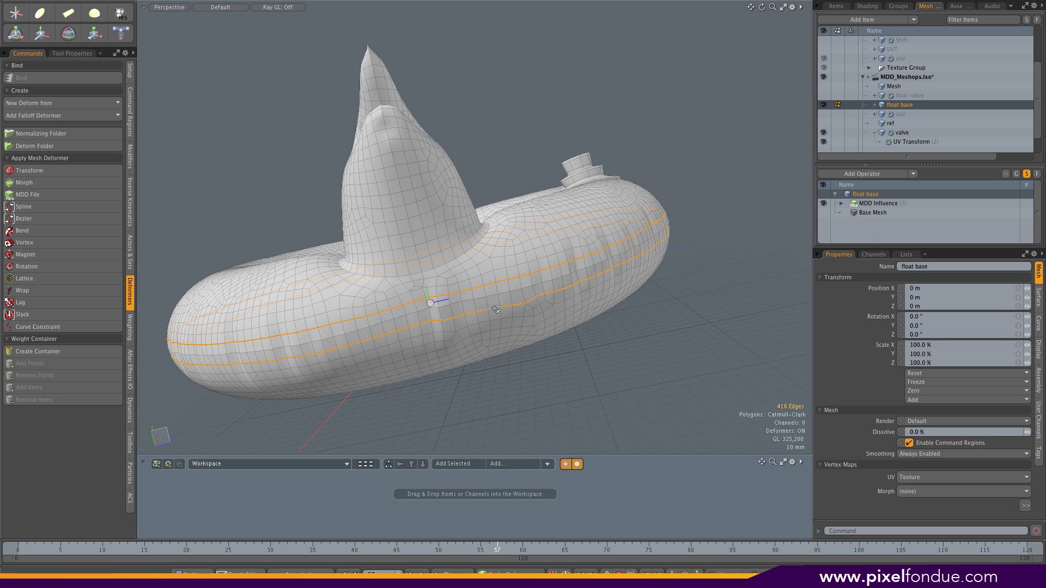
pyautogui.keyDown('alt'); pyautogui.moveTo(213, 320); pyautogui.dragTo(487, 250); pyautogui.keyUp('alt')
pyautogui.keyDown('ctrl'); pyautogui.keyDown('alt'); pyautogui.moveTo(622, 242); pyautogui.dragTo(607, 241); pyautogui.keyUp('alt'); pyautogui.keyUp('ctrl')
pyautogui.keyDown('alt'); pyautogui.moveTo(628, 288); pyautogui.dragTo(512, 305); pyautogui.keyUp('alt')
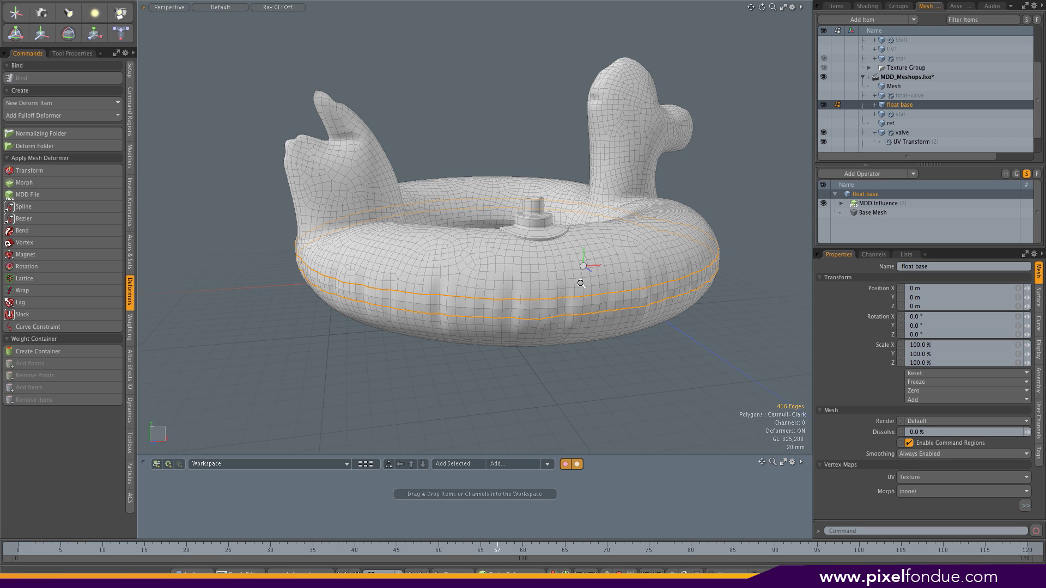
# Step: Add an Edge Extrude operation to the float base's selected loops with Extrude and Width both 2 mm
pyautogui.keyDown('ctrl'); pyautogui.keyDown('alt'); pyautogui.moveTo(580, 284); pyautogui.dragTo(628, 262); pyautogui.keyUp('alt'); pyautogui.keyUp('ctrl')
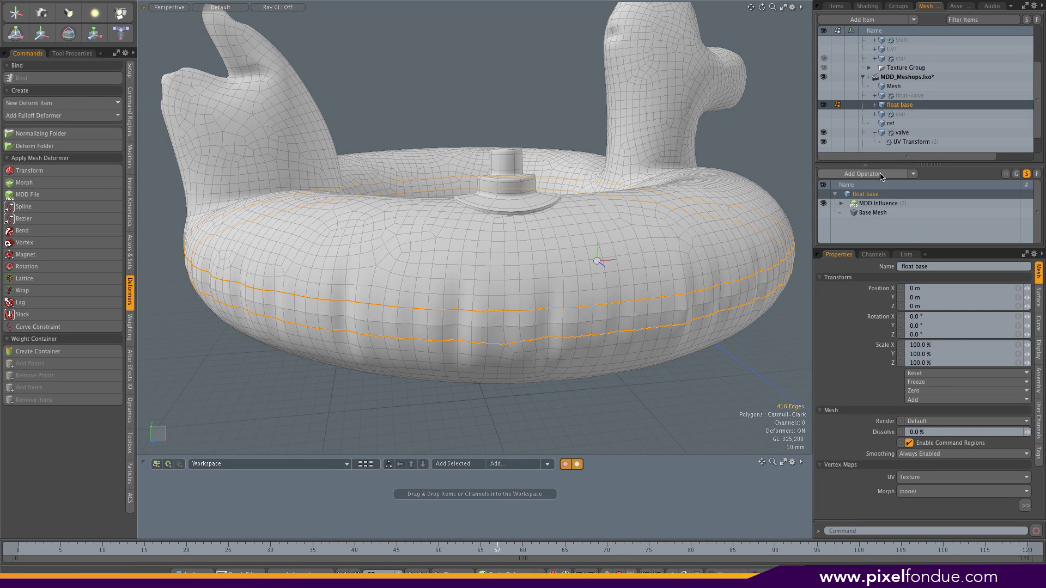
pyautogui.click(881, 175)
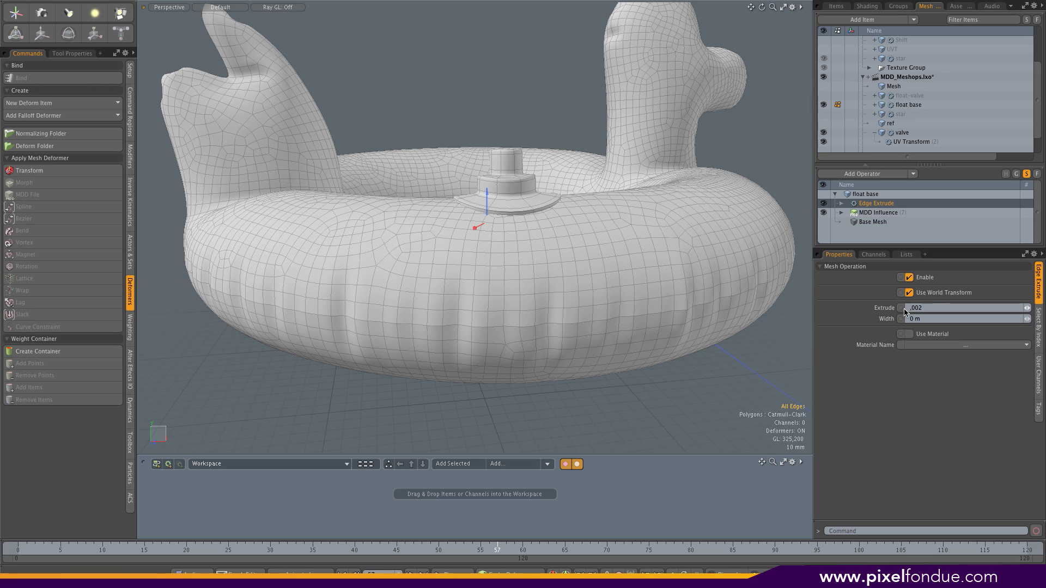
pyautogui.click(945, 320)
pyautogui.write(',002')
pyautogui.press('Return')
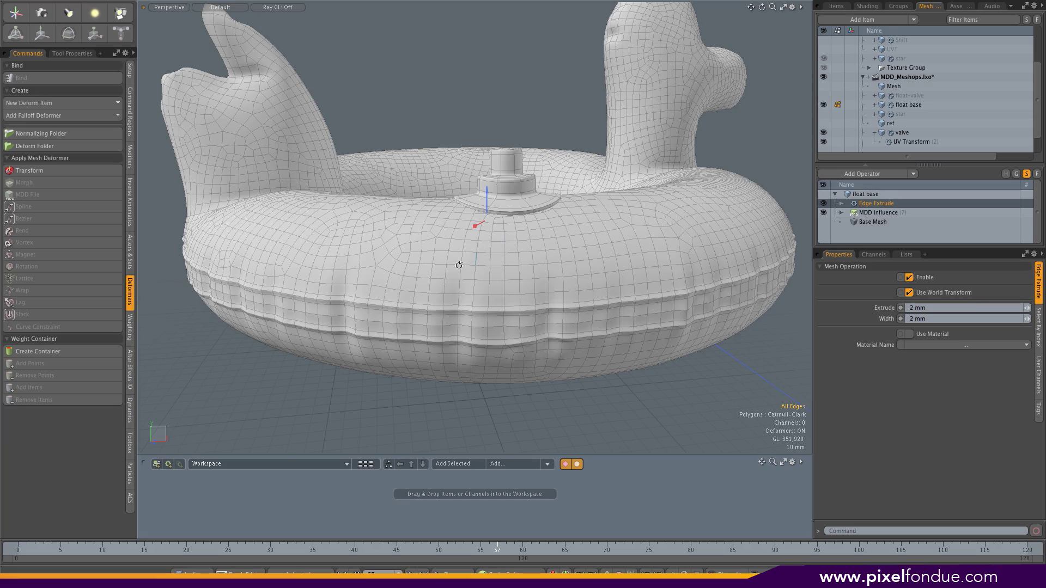
# Step: Examine the extruded seam ridges around the ring up close and on the whole duck float
pyautogui.keyDown('alt'); pyautogui.moveTo(455, 268); pyautogui.dragTo(331, 287); pyautogui.keyUp('alt')
pyautogui.keyDown('alt'); pyautogui.keyDown('shift'); pyautogui.moveTo(595, 240); pyautogui.dragTo(442, 303); pyautogui.keyUp('shift'); pyautogui.keyUp('alt')
pyautogui.scroll(2, 444, 305)
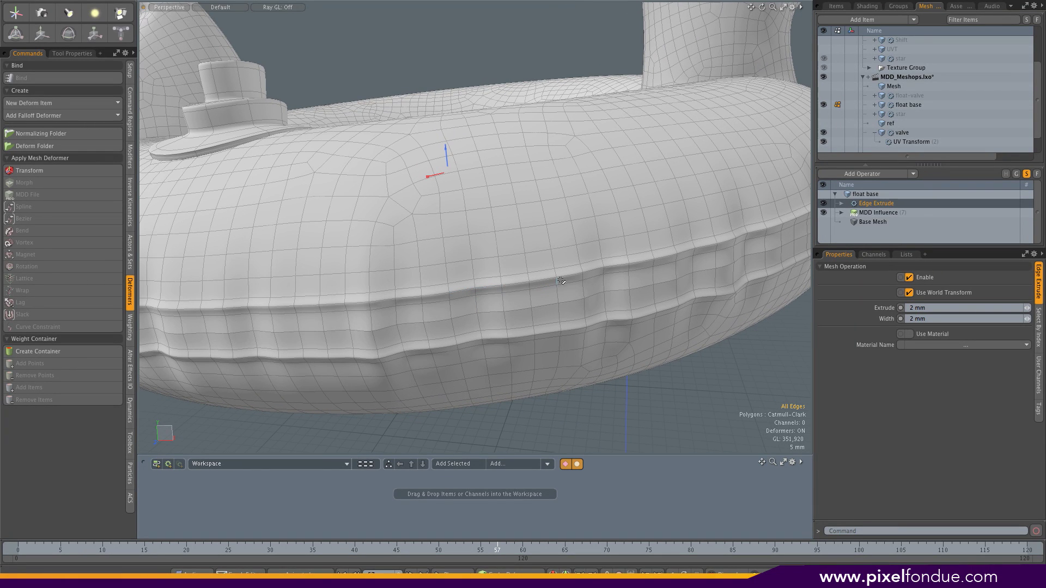
pyautogui.scroll(-2, 621, 166)
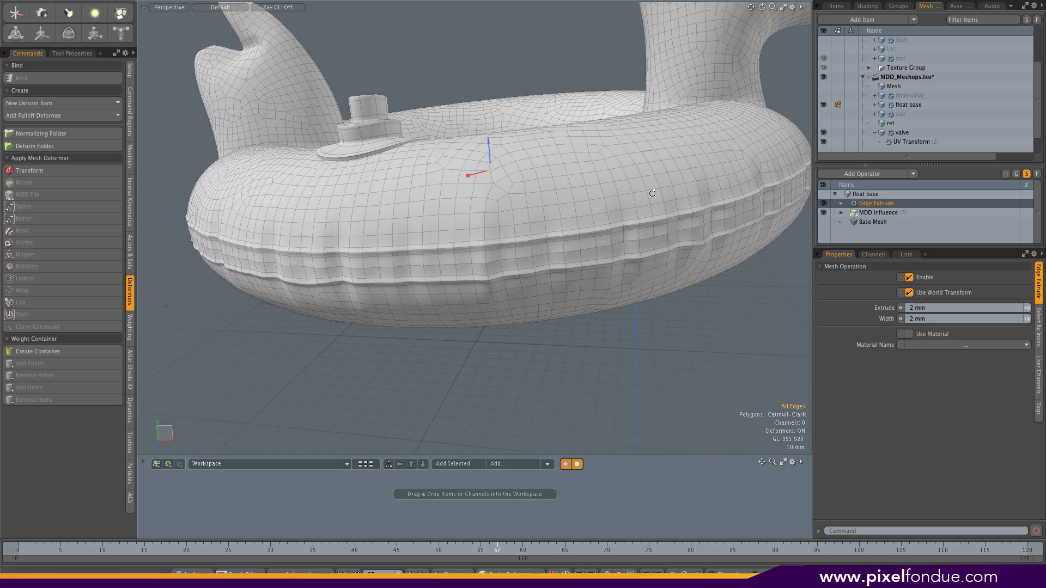
pyautogui.keyDown('alt'); pyautogui.moveTo(652, 193); pyautogui.dragTo(404, 238); pyautogui.keyUp('alt')
pyautogui.keyDown('ctrl'); pyautogui.keyDown('alt'); pyautogui.moveTo(585, 216); pyautogui.dragTo(508, 225); pyautogui.keyUp('alt'); pyautogui.keyUp('ctrl')
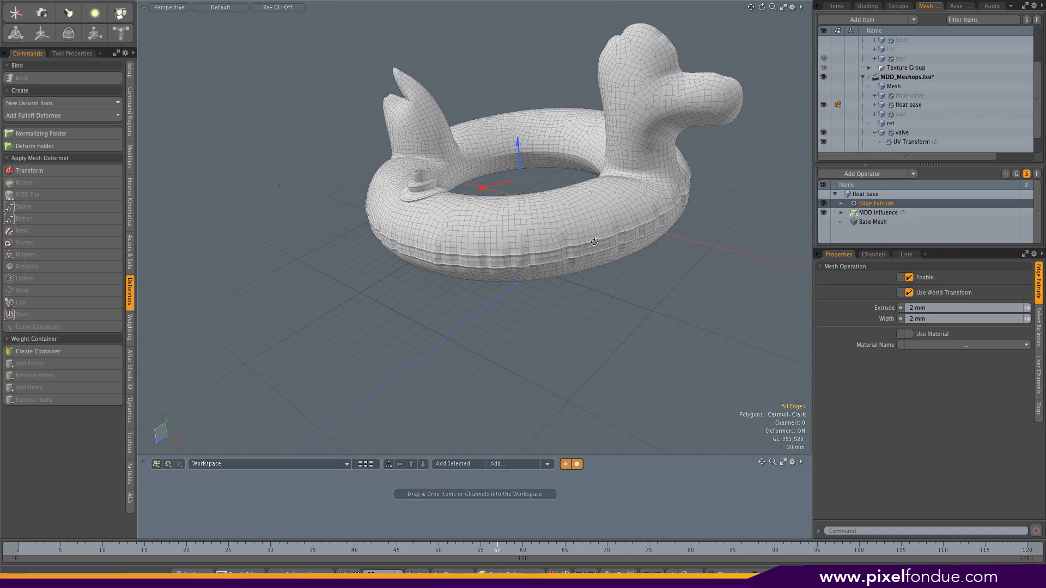
pyautogui.keyDown('alt'); pyautogui.moveTo(593, 246); pyautogui.dragTo(516, 206); pyautogui.keyUp('alt')
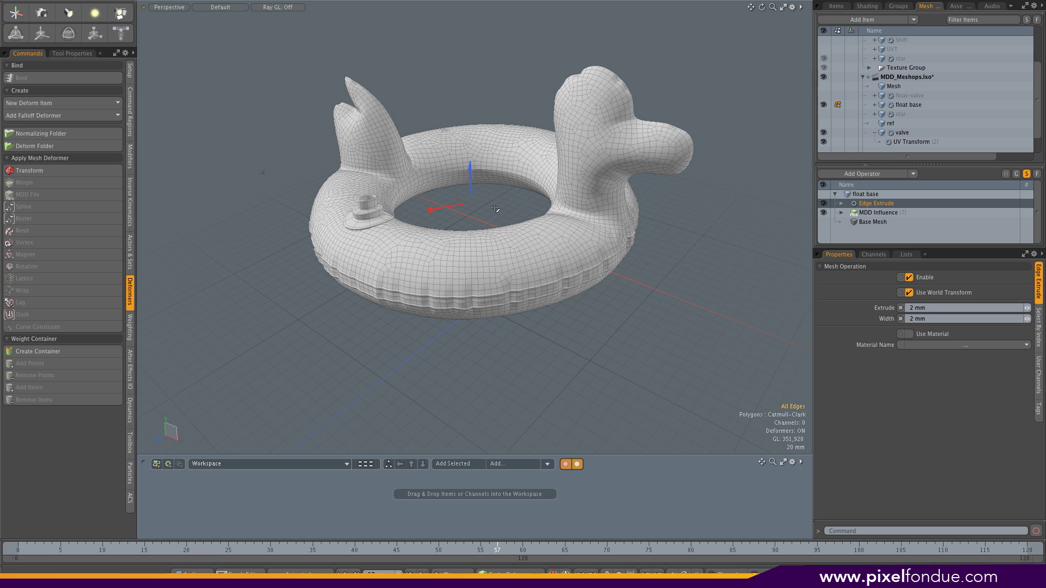
# Step: Open the mesh operation choices to add another operation to the float base
pyautogui.click(871, 174)
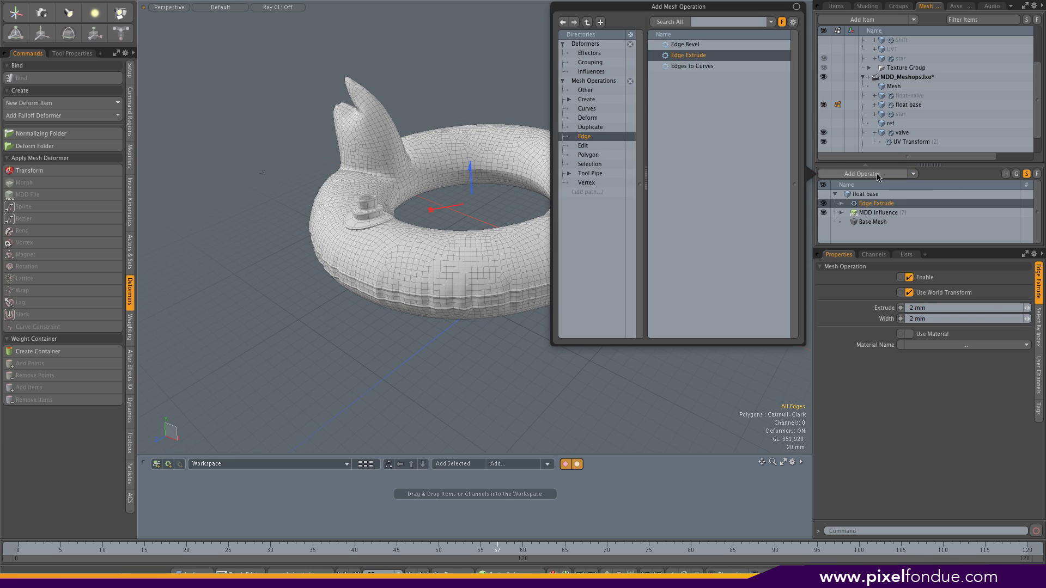